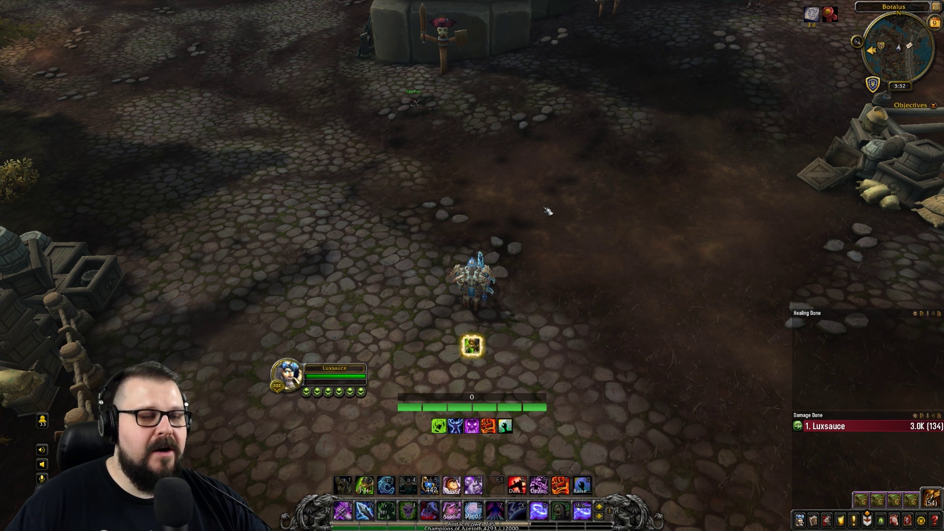
# Step: Open the WeakAuras options with the /wa command and select the Luxthos Death Knight Resources group
pyautogui.press('w')
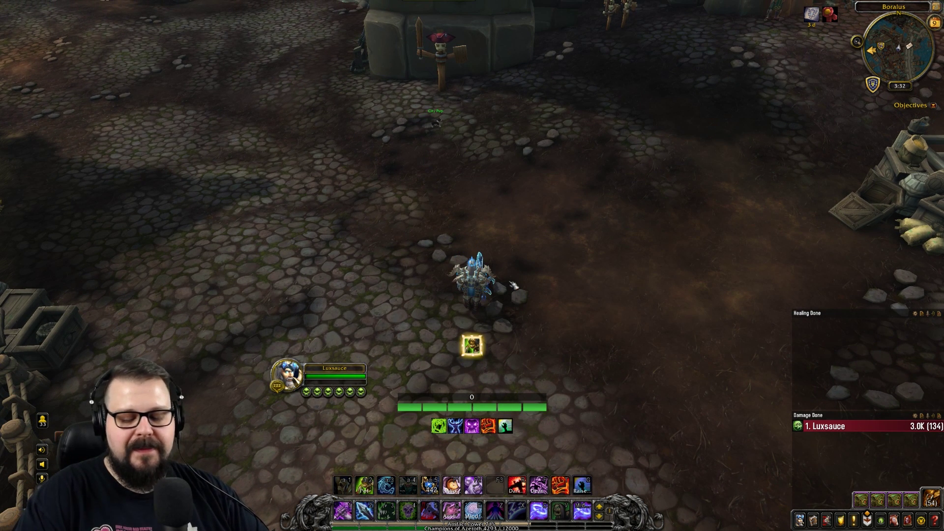
pyautogui.write('/wa')
pyautogui.press('Return')
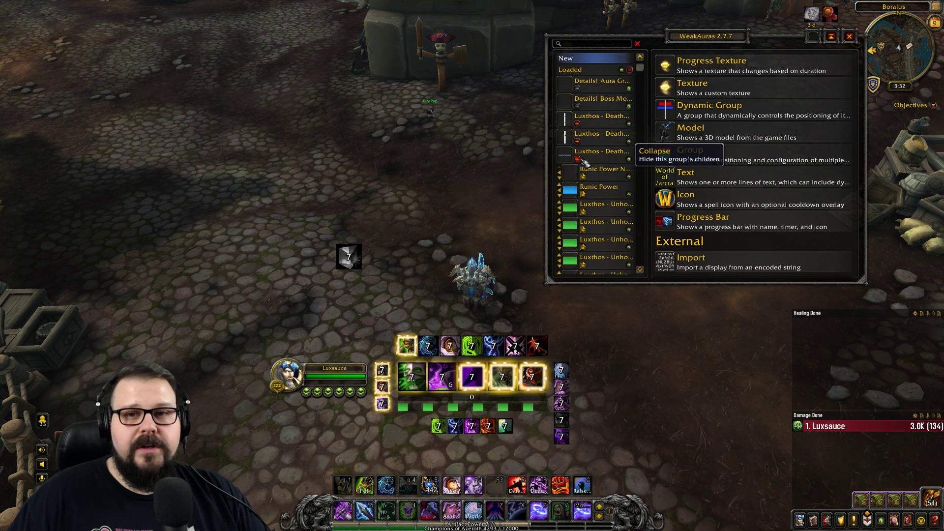
pyautogui.click(609, 156)
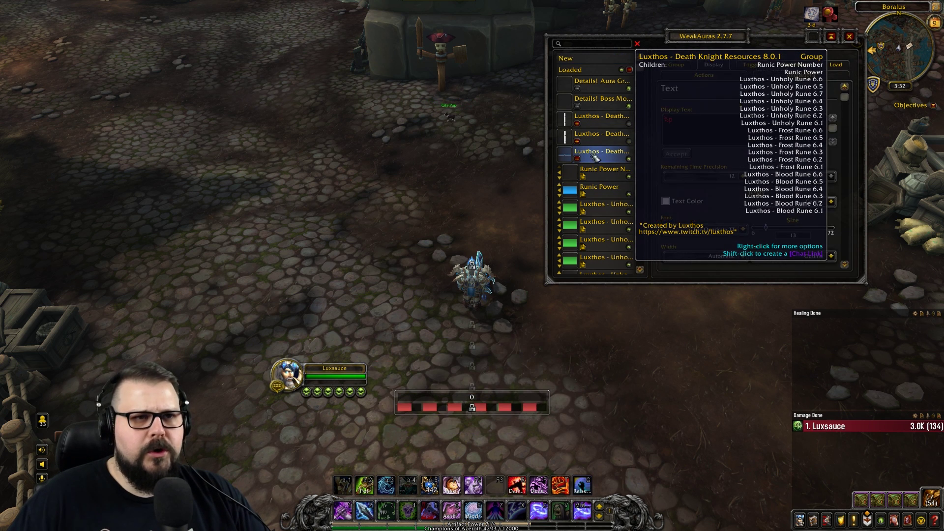
# Step: Duplicate the Runic Power progress bar and name the copy Health
pyautogui.click(602, 194)
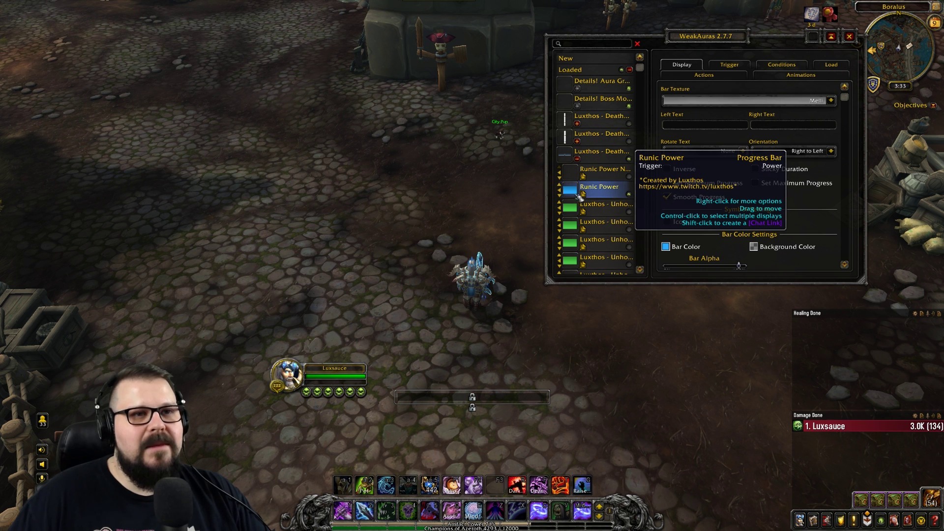
pyautogui.rightClick(599, 193)
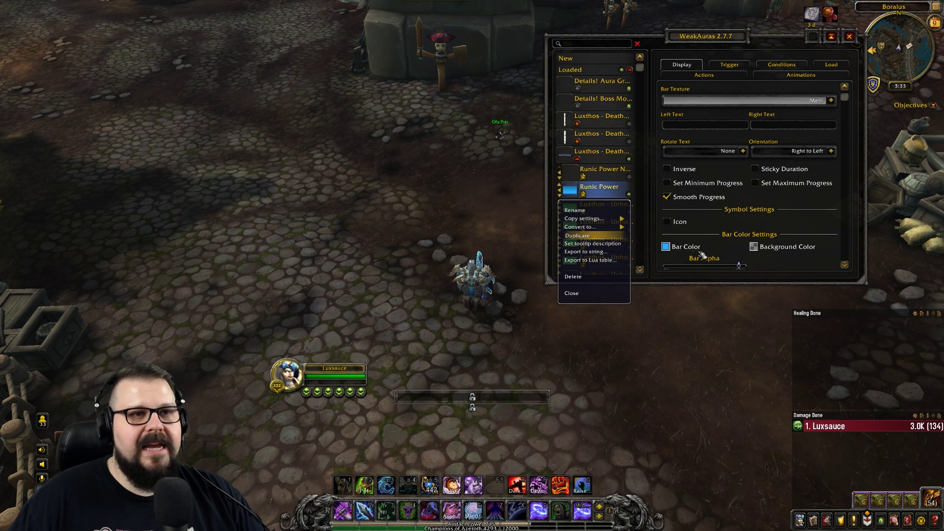
pyautogui.click(577, 235)
pyautogui.write('Heal')
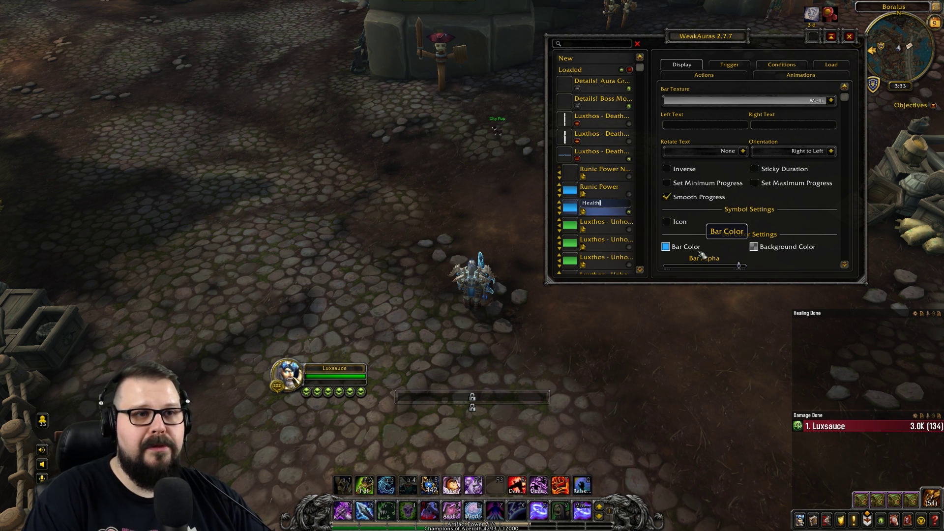
pyautogui.write('th')
pyautogui.press('Return')
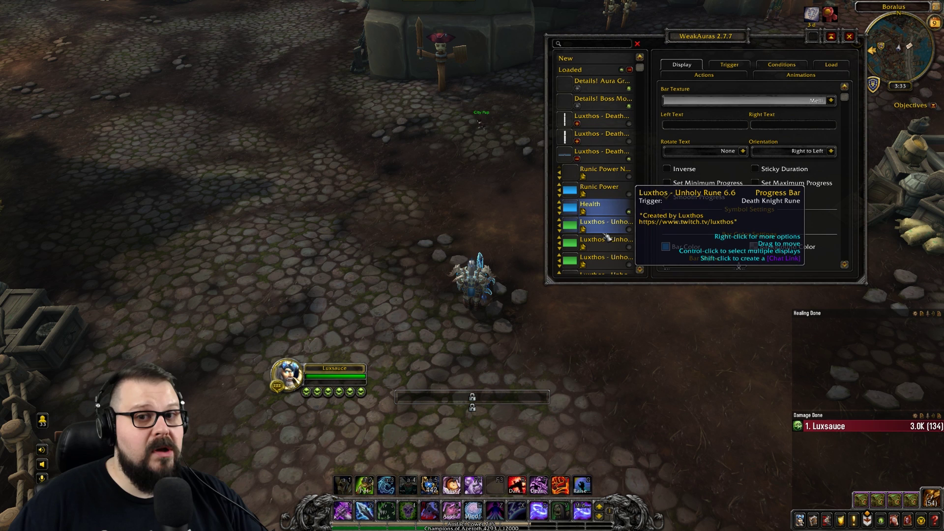
# Step: Change the Health bar's Trigger 1 status to Health
pyautogui.click(729, 64)
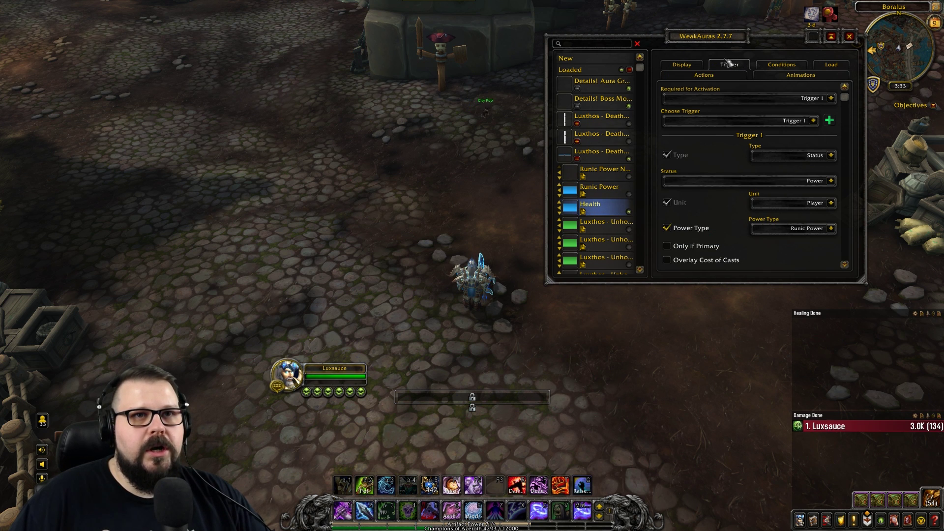
pyautogui.click(831, 181)
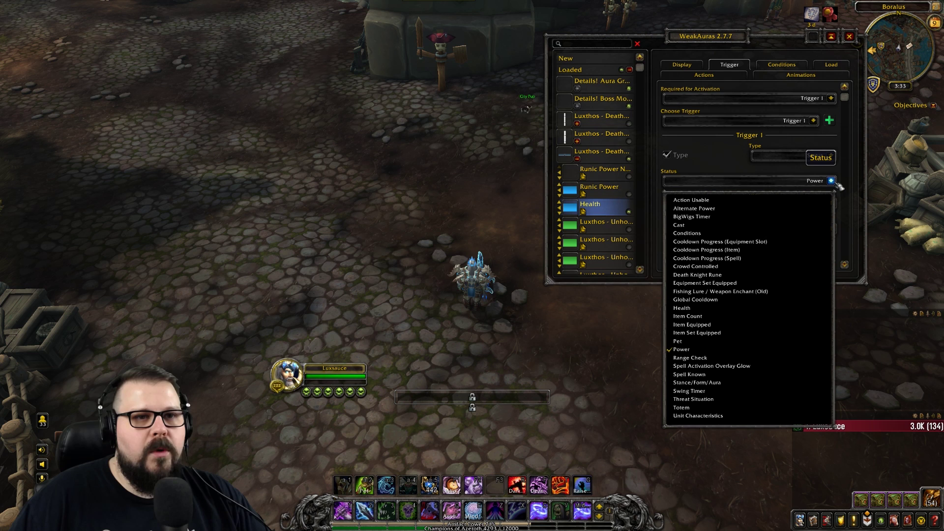
pyautogui.click(750, 308)
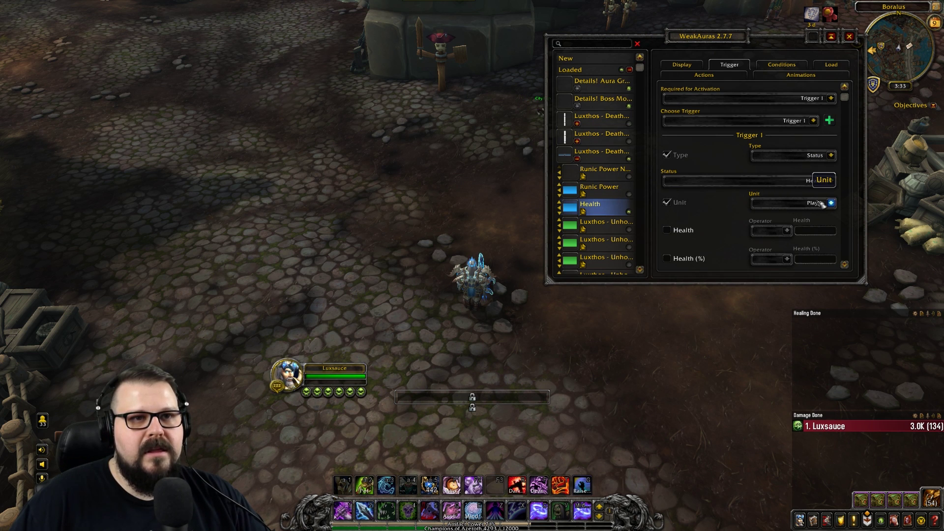
pyautogui.scroll(-3, 765, 231)
pyautogui.scroll(3, 761, 238)
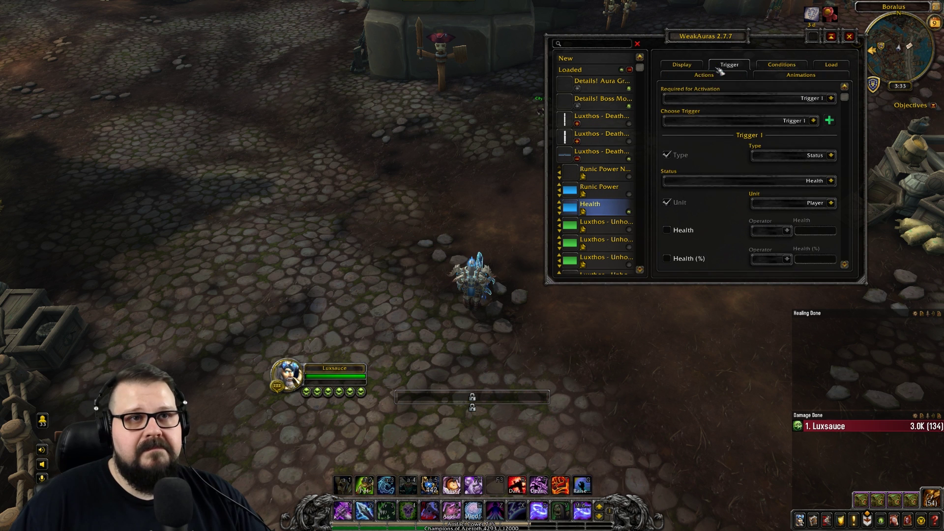
# Step: Change the Health bar's colour to green 52d942 and confirm it
pyautogui.click(682, 65)
pyautogui.scroll(-6, 723, 202)
pyautogui.scroll(5, 722, 202)
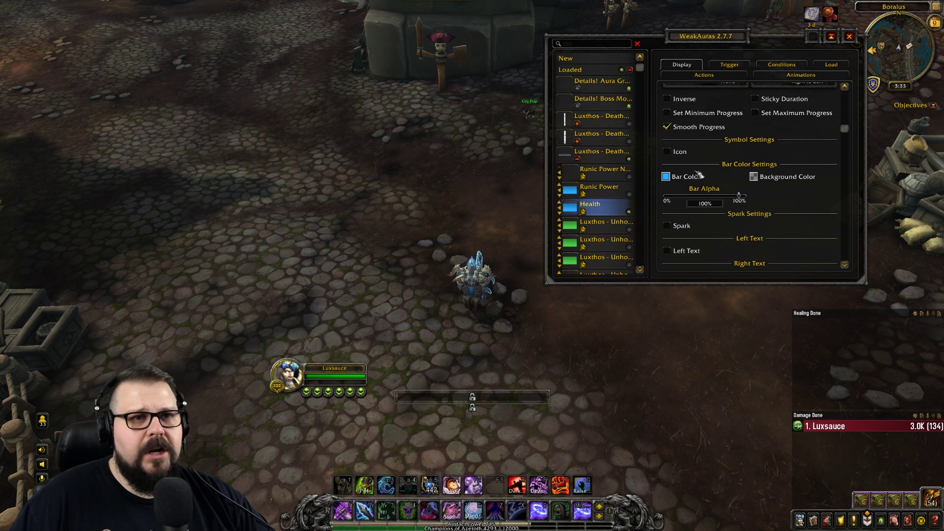
pyautogui.click(688, 177)
pyautogui.moveTo(278, 151); pyautogui.dragTo(282, 150)
pyautogui.moveTo(352, 119); pyautogui.dragTo(346, 108)
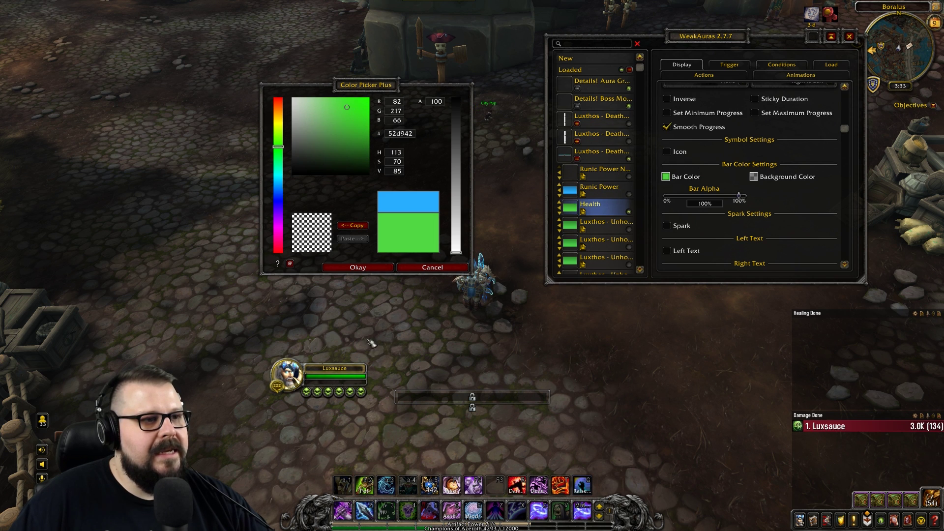
pyautogui.click(364, 269)
# Step: Move the Health bar up above the character and close the WeakAuras options to check it in the game
pyautogui.moveTo(480, 401); pyautogui.dragTo(480, 199)
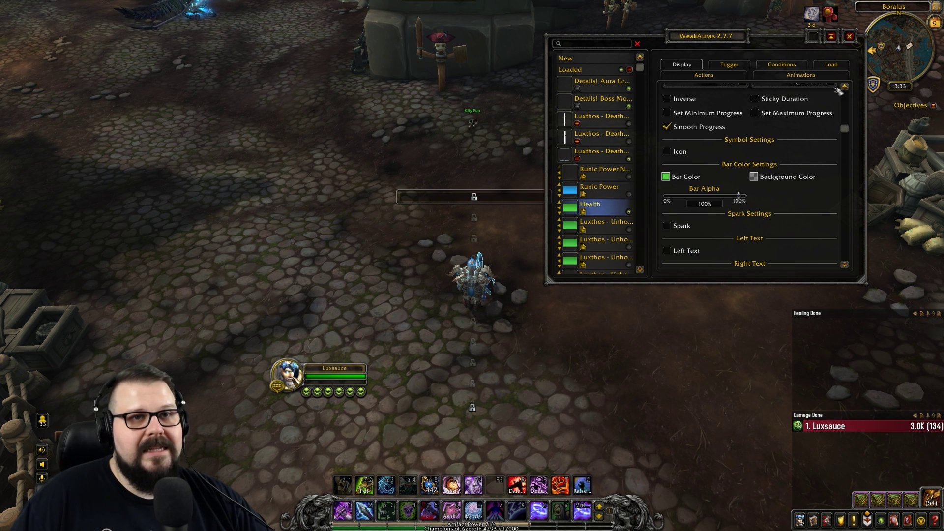
pyautogui.click(849, 36)
pyautogui.press('w')
pyautogui.press('w')
pyautogui.moveTo(594, 204); pyautogui.dragTo(506, 189)
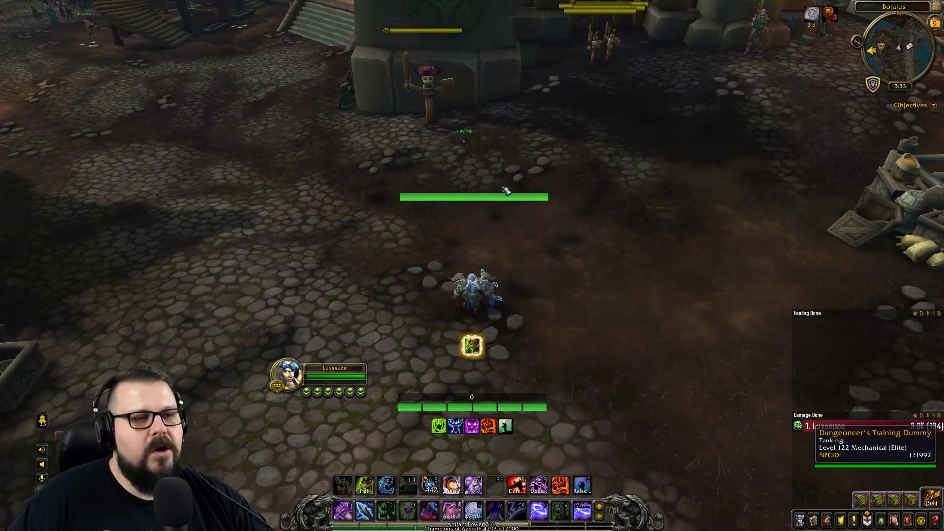
pyautogui.press('d')
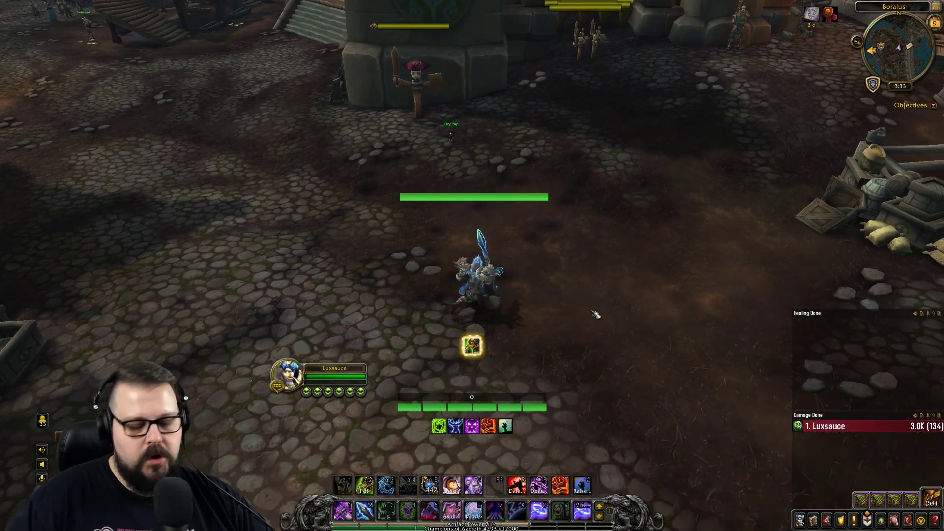
# Step: Reopen the WeakAuras options with /wa and set the Health bar's right text to %c
pyautogui.press('Return')
pyautogui.write('/wa')
pyautogui.press('Return')
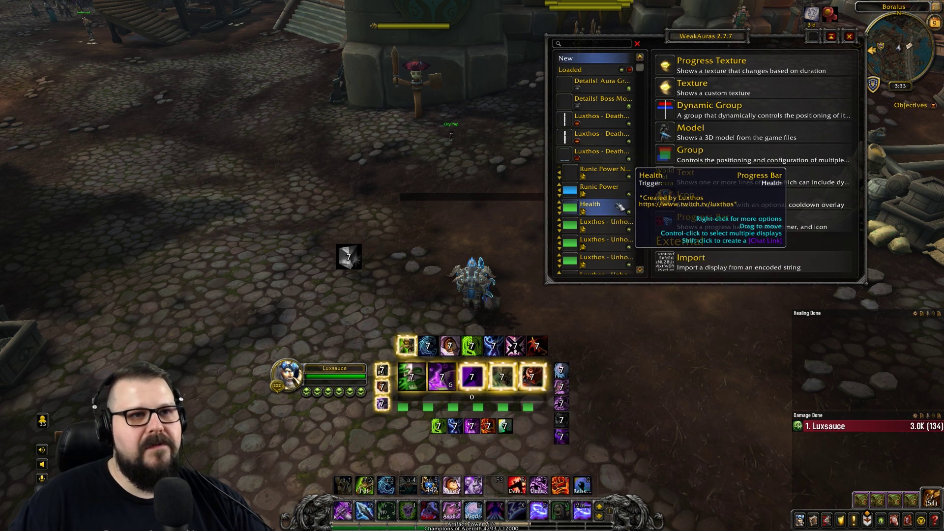
pyautogui.click(625, 193)
pyautogui.click(618, 206)
pyautogui.scroll(3, 786, 169)
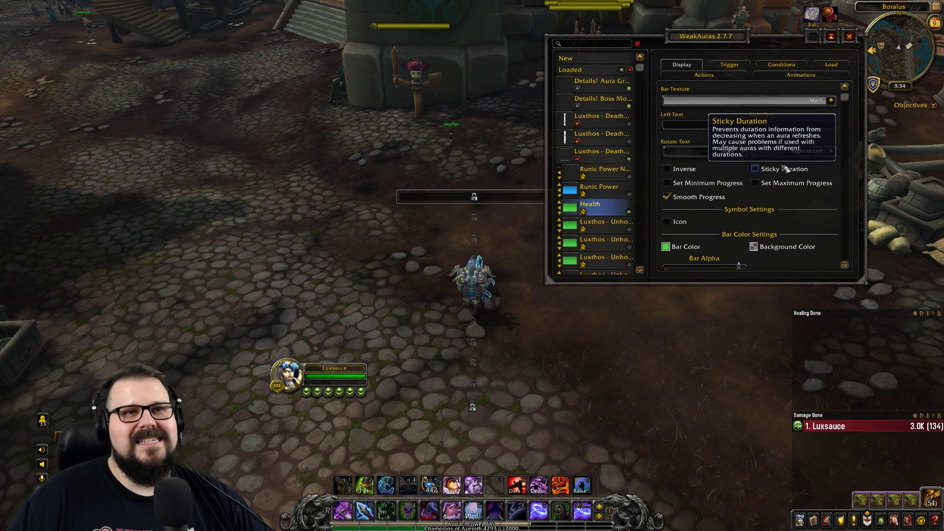
pyautogui.click(819, 128)
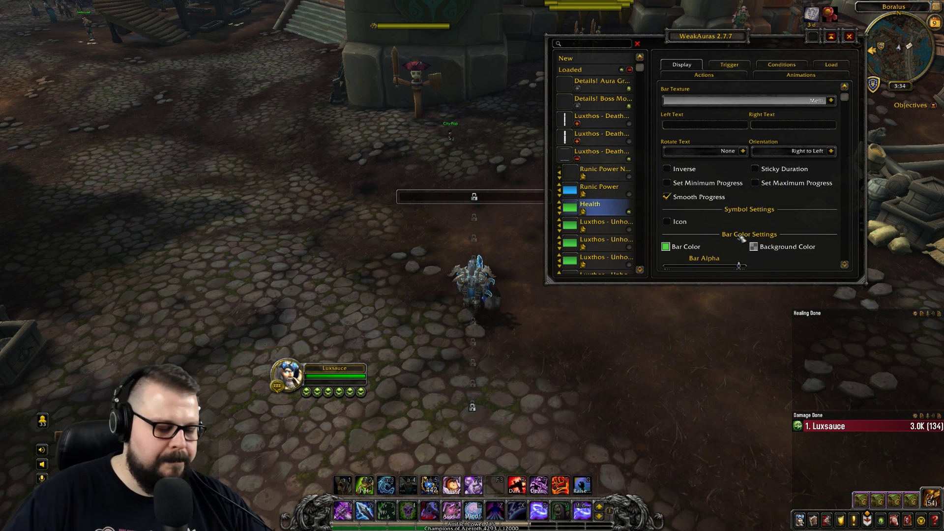
pyautogui.press('BackSpace')
pyautogui.write('%')
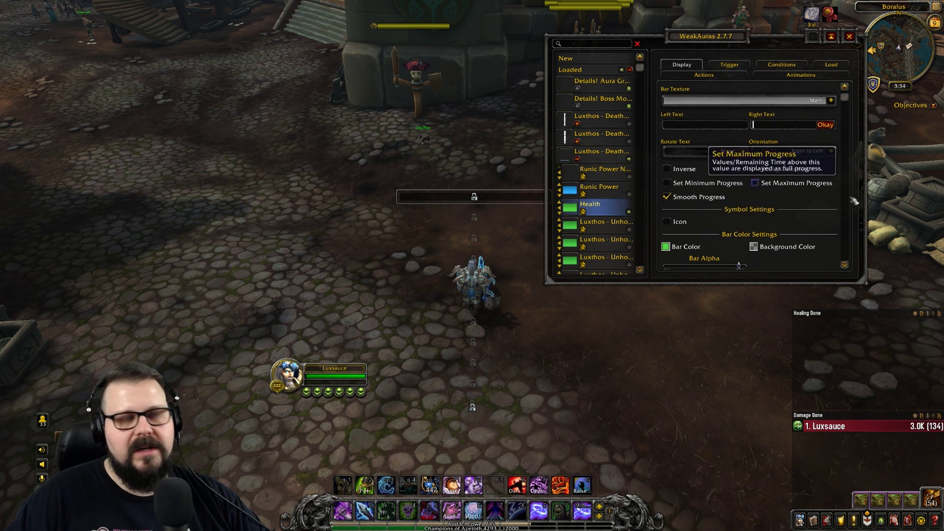
pyautogui.write('c')
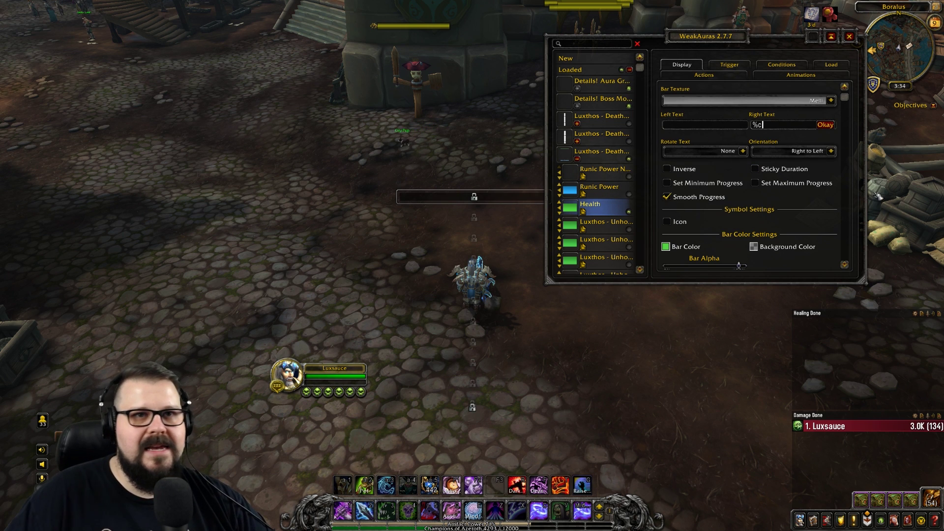
pyautogui.click(824, 124)
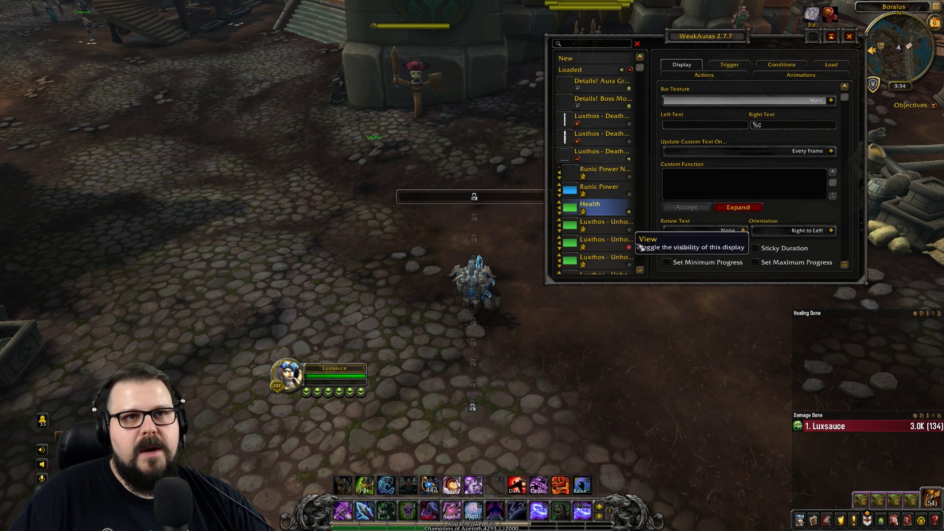
# Step: Enter a custom text function for the Health bar that returns Round(aura_env.state.percenthealth).."%" when that state value exists
pyautogui.click(737, 207)
pyautogui.write('function()     if aura_env.state and aura_env.state.percenthealth then         return Round(aura_env.state.percenthealth).."%"     end end')
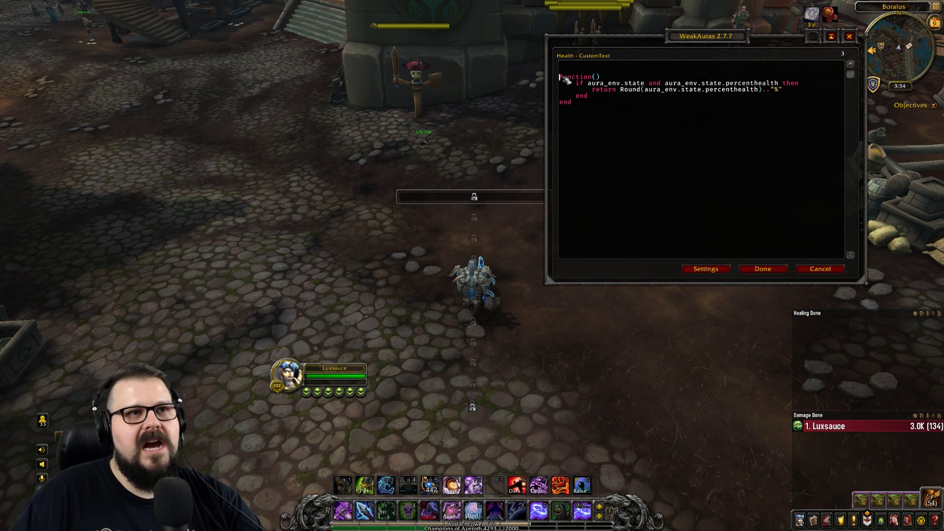
pyautogui.press('BackSpace')
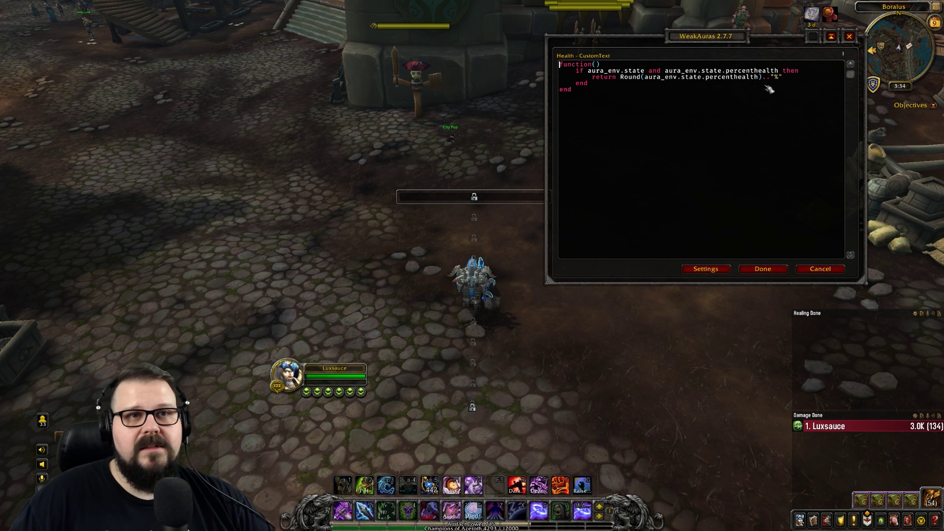
pyautogui.click(767, 269)
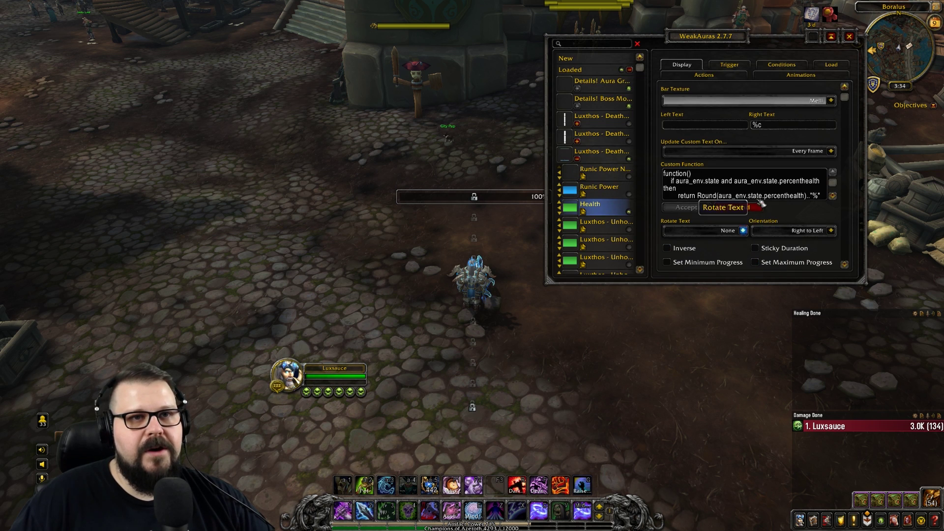
pyautogui.click(740, 207)
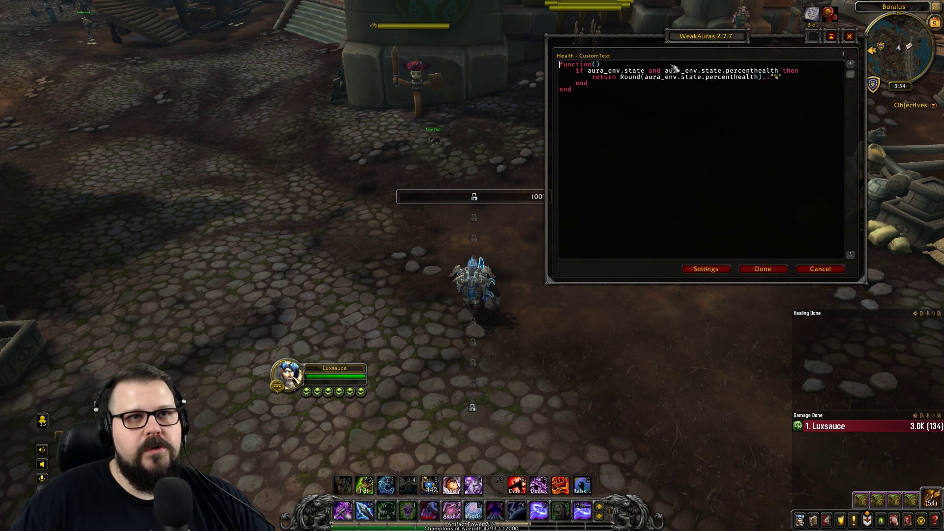
pyautogui.click(767, 269)
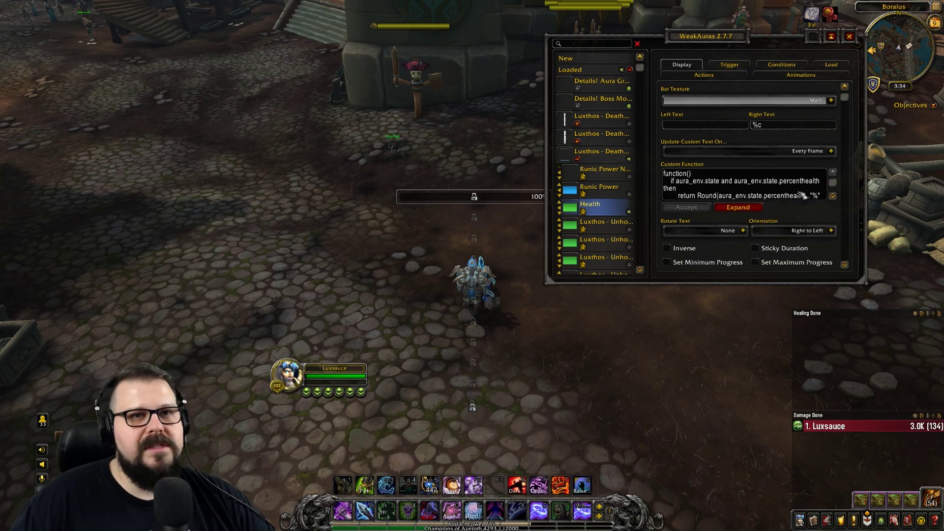
# Step: Close the WeakAuras options and fight the Dungeoneer's Training Dummy to test the Health bar's percentage text
pyautogui.click(849, 36)
pyautogui.press('w')
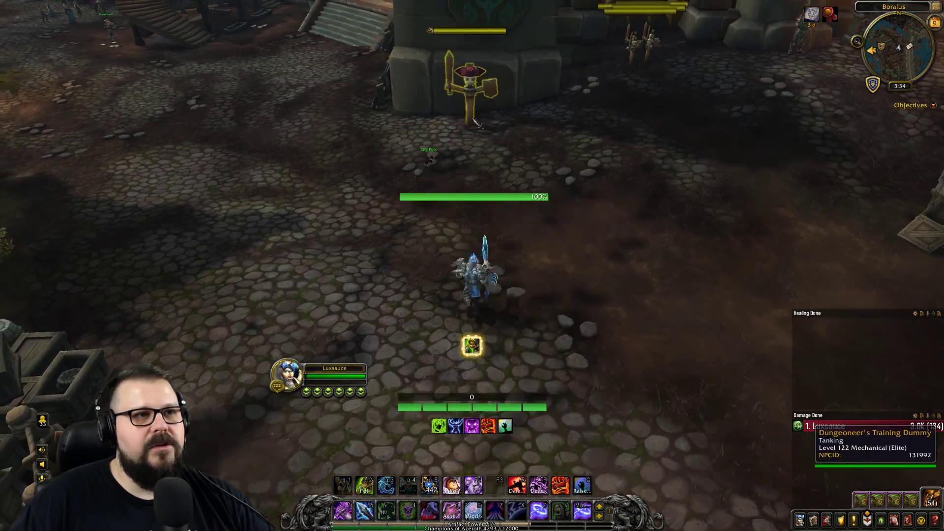
pyautogui.click(470, 98)
pyautogui.press('w')
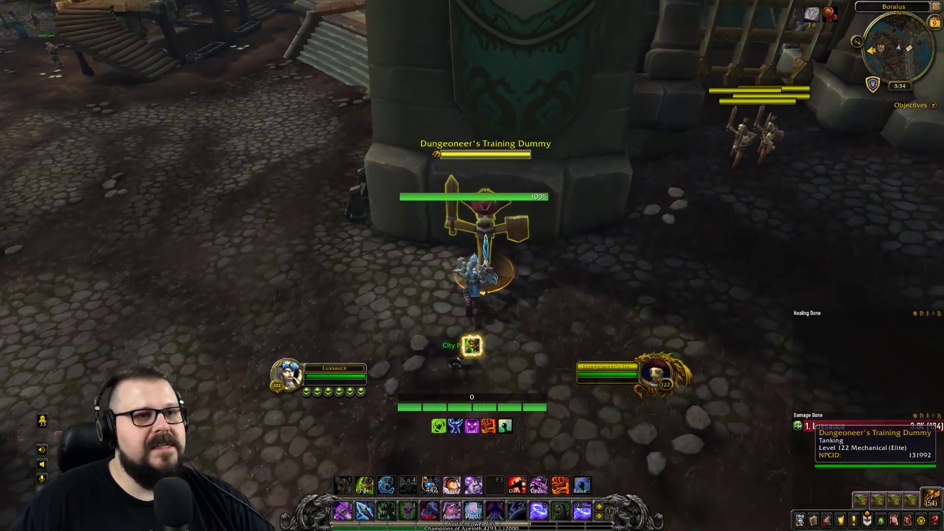
pyautogui.rightClick(509, 226)
pyautogui.press('d')
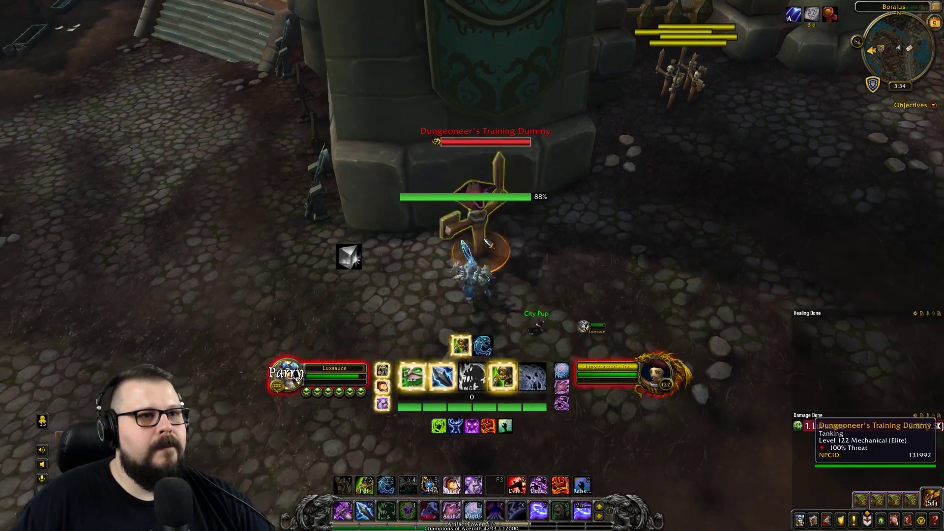
pyautogui.press('d')
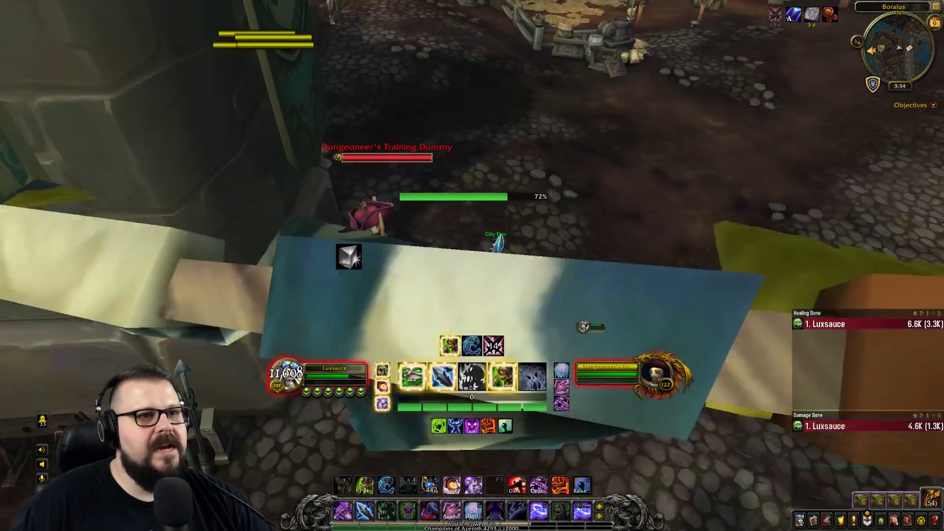
pyautogui.press('d')
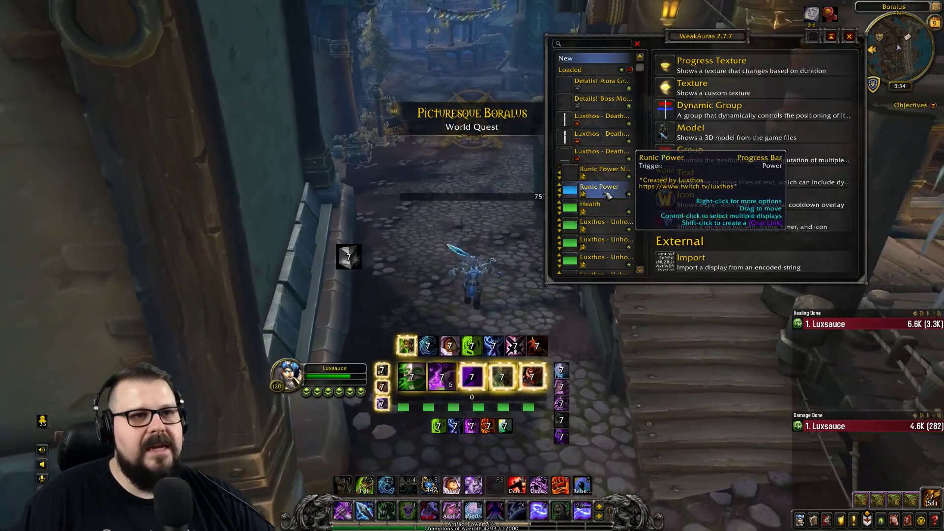
# Step: Duplicate the Health bar and rename the copy "Health - Number"
pyautogui.click(597, 206)
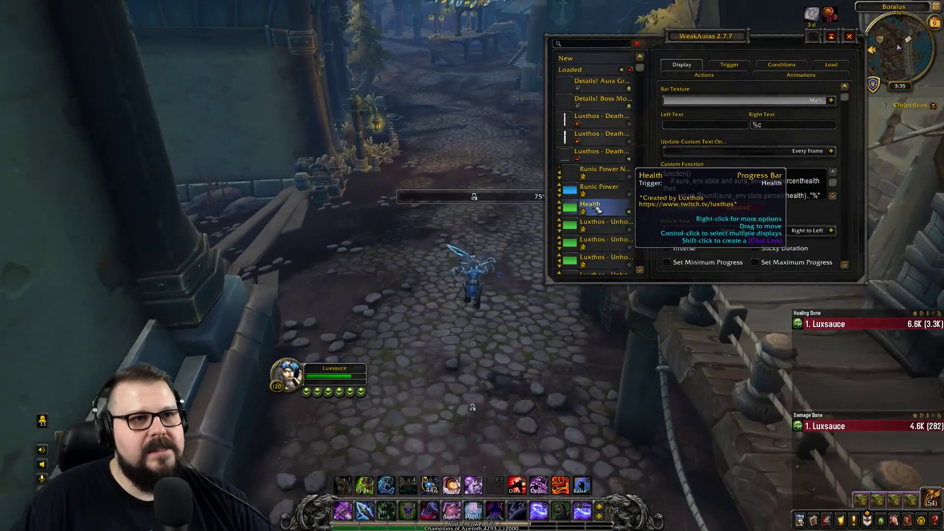
pyautogui.rightClick(573, 213)
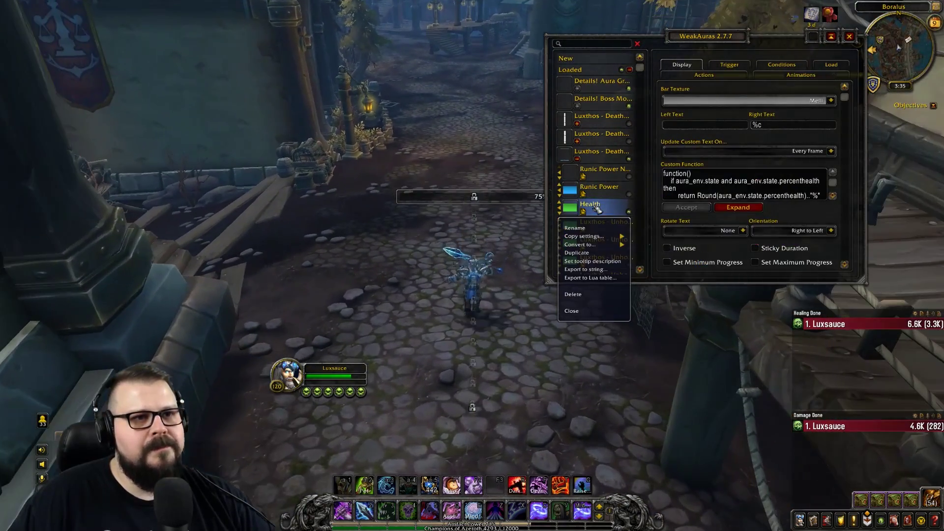
pyautogui.click(578, 253)
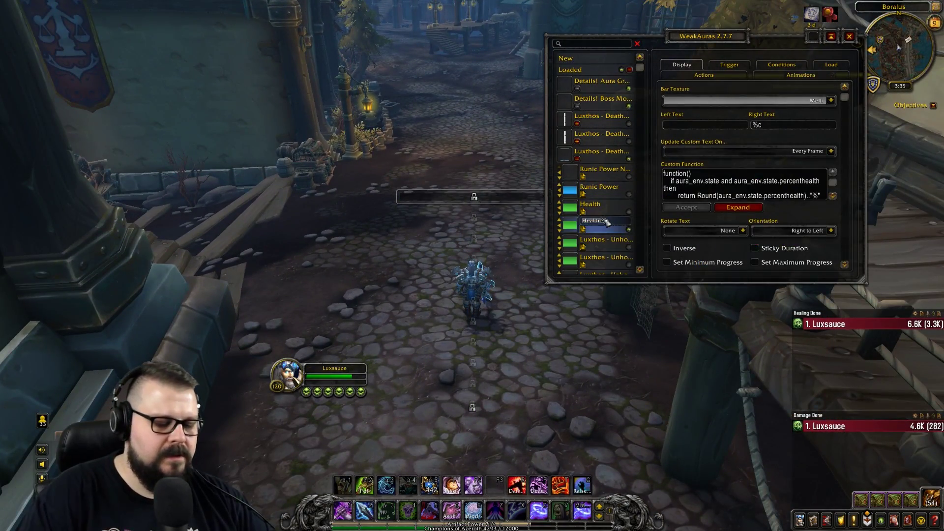
pyautogui.write('2')
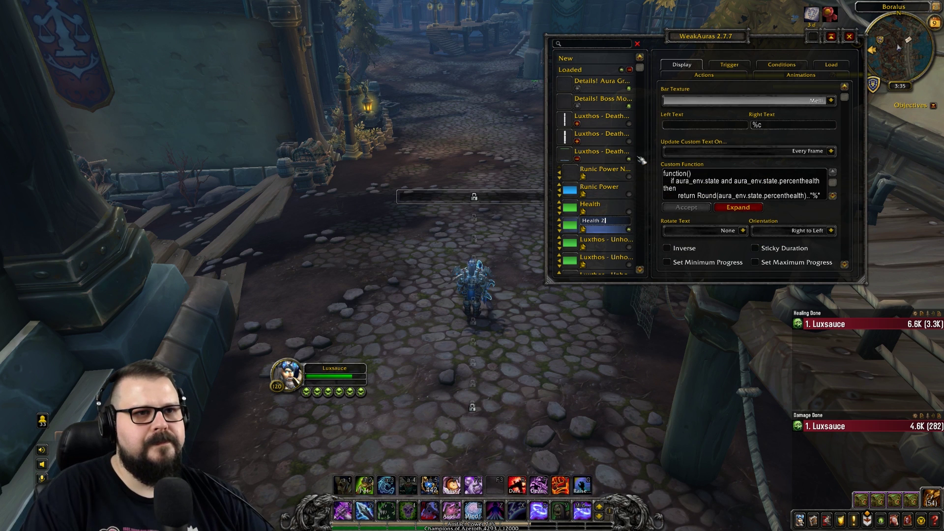
pyautogui.press('BackSpace')
pyautogui.write('- Number')
pyautogui.press('Return')
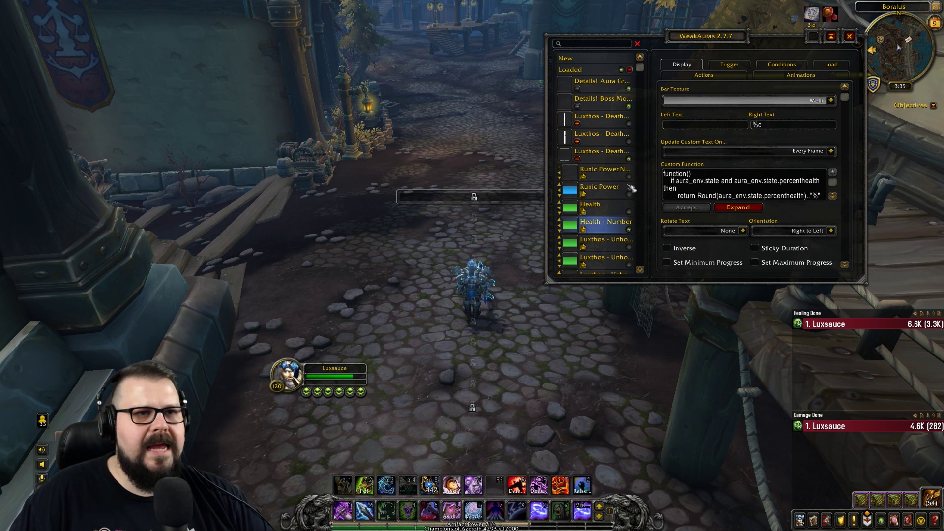
# Step: Convert the Health - Number aura from a progress bar to a text display
pyautogui.rightClick(592, 227)
pyautogui.moveTo(612, 265)
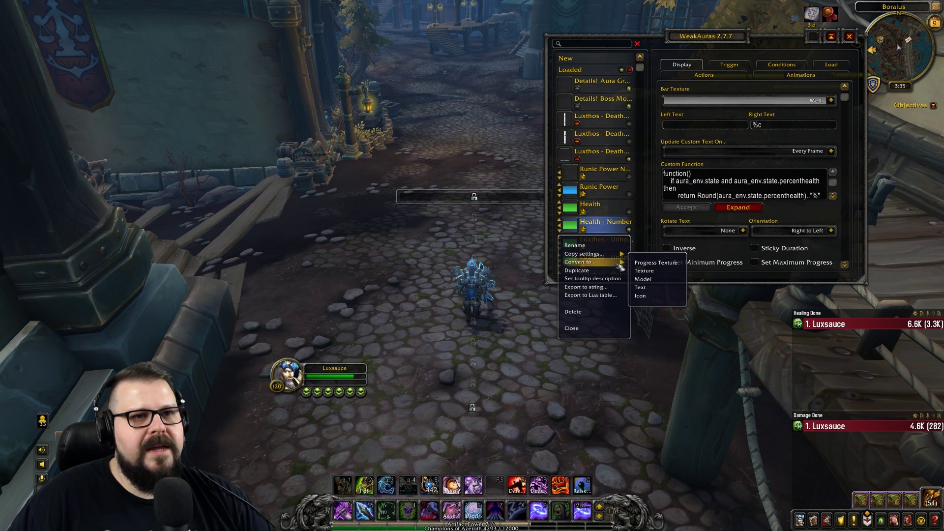
pyautogui.click(640, 287)
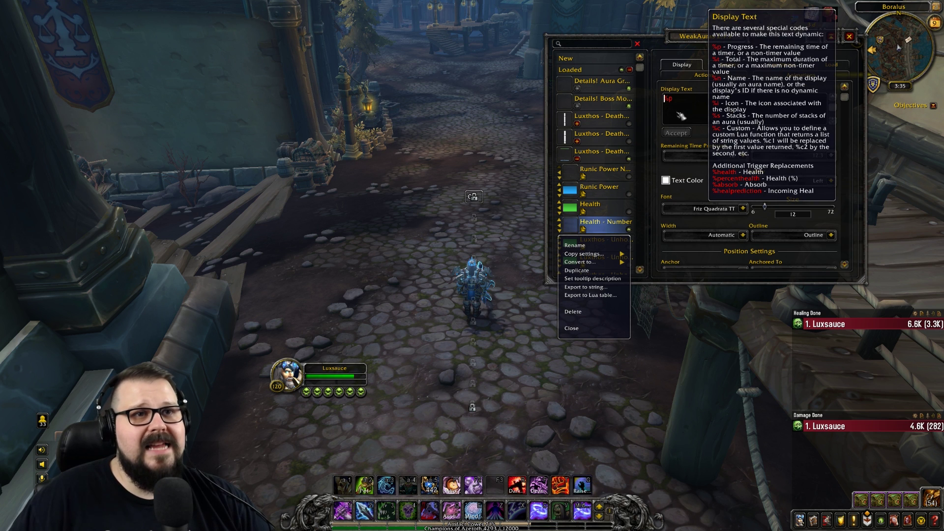
# Step: Set the Health - Number display text to %c with its existing custom function, and close the WeakAuras options to check it in the game
pyautogui.click(724, 66)
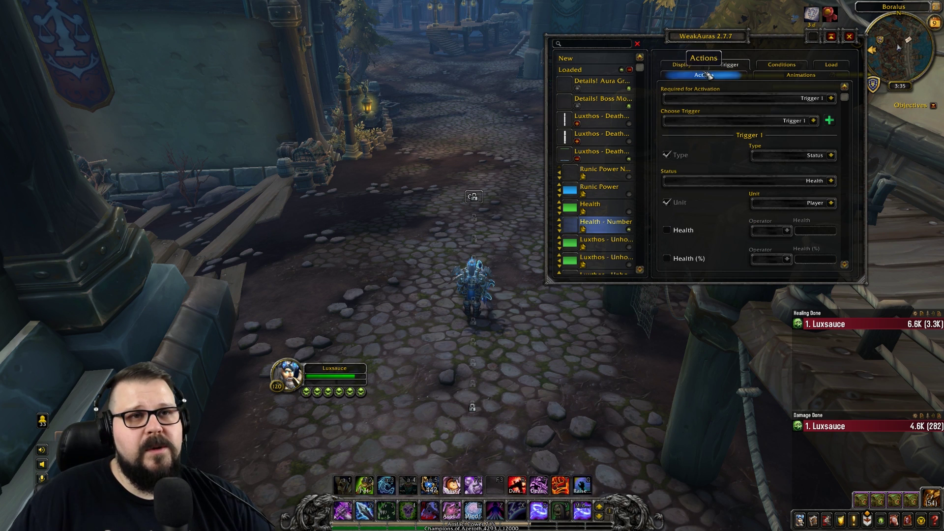
pyautogui.click(688, 64)
pyautogui.press('BackSpace')
pyautogui.write('c')
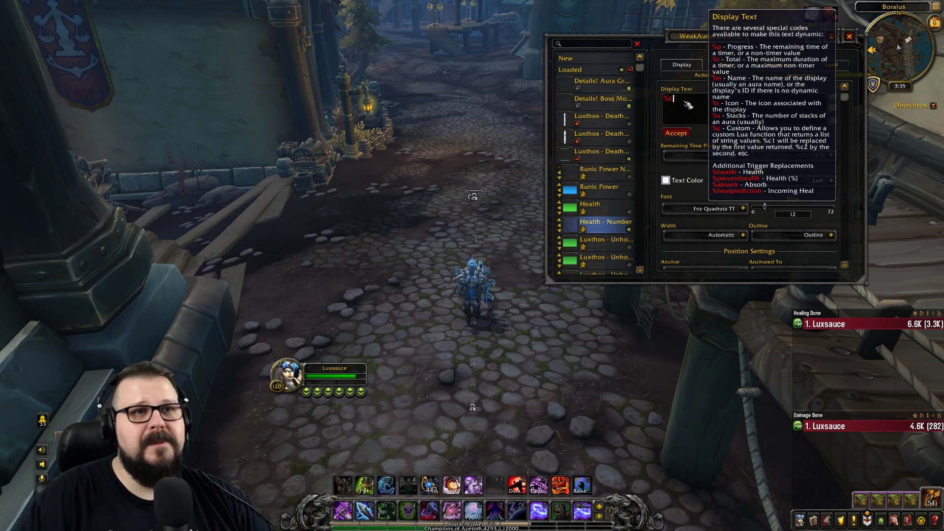
pyautogui.click(676, 133)
pyautogui.click(749, 215)
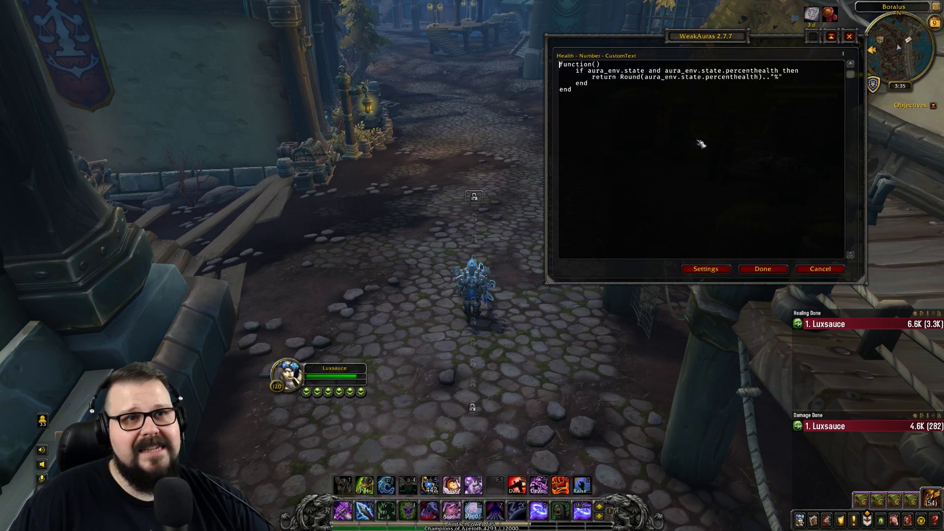
pyautogui.click(765, 269)
pyautogui.press('Escape')
pyautogui.press('w')
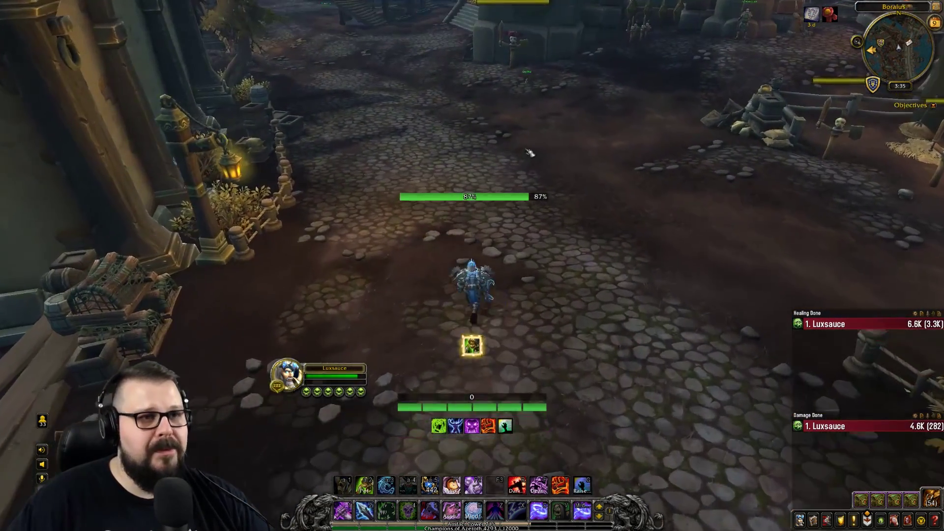
# Step: Reopen the WeakAuras options with /wa, move the Health - Number text above the Health bar, and enlarge its font to check it in the game
pyautogui.press('Return')
pyautogui.write('/wa')
pyautogui.press('Return')
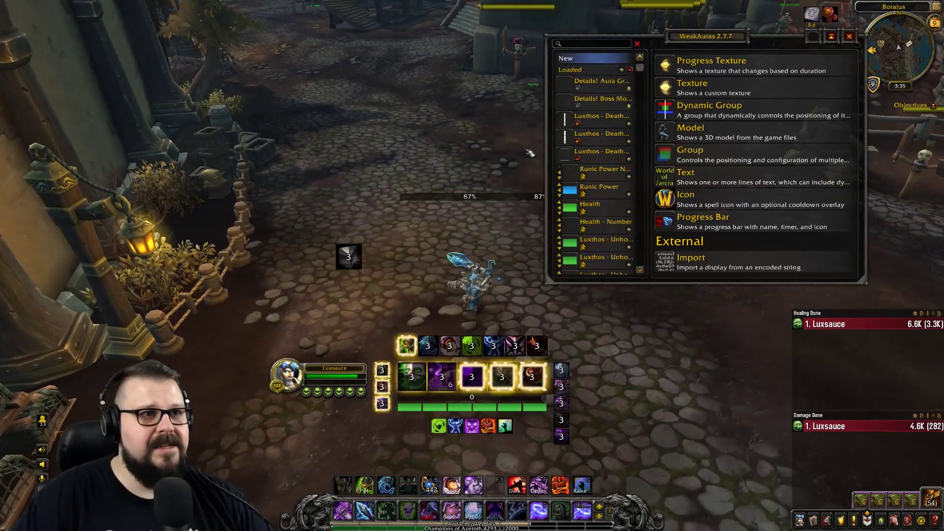
pyautogui.click(604, 173)
pyautogui.click(603, 223)
pyautogui.moveTo(479, 216); pyautogui.dragTo(479, 162)
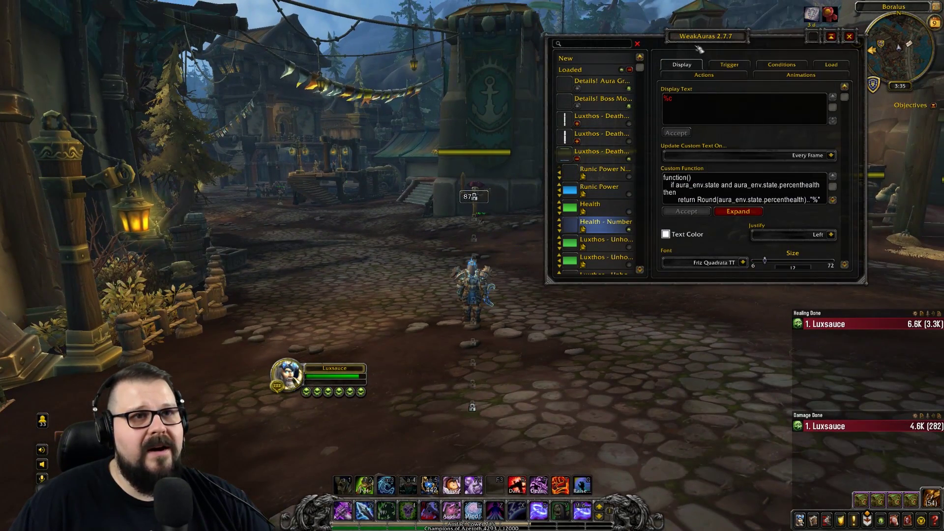
pyautogui.scroll(-3, 738, 138)
pyautogui.moveTo(764, 192); pyautogui.dragTo(808, 191)
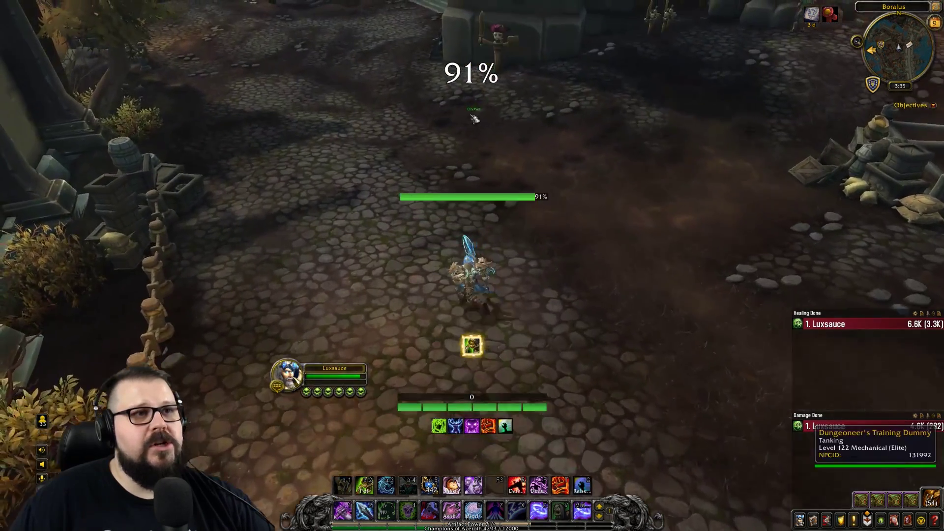
pyautogui.moveTo(476, 118); pyautogui.dragTo(604, 118)
pyautogui.moveTo(528, 142); pyautogui.dragTo(430, 122)
pyautogui.write('a')
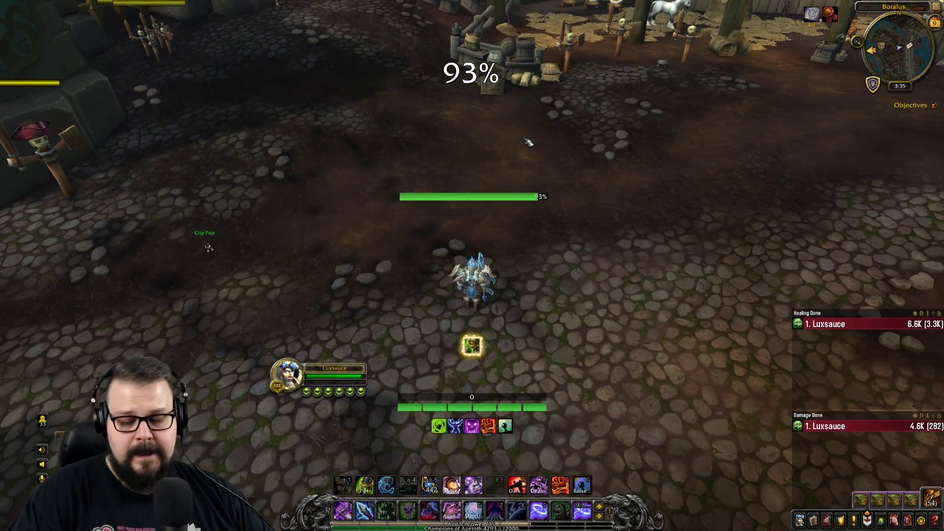
# Step: Reopen the WeakAuras options with /wa and set the Health - Number trigger's unit to Target
pyautogui.write('/wa')
pyautogui.press('Return')
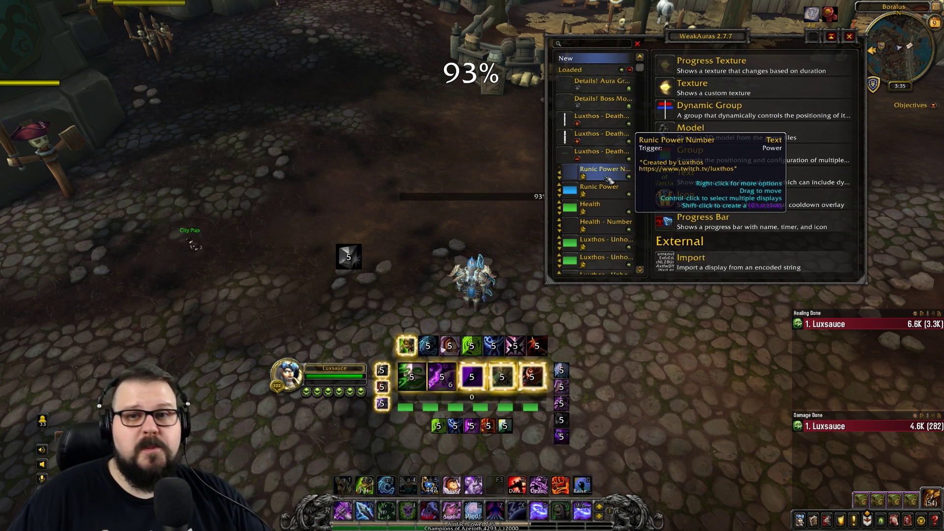
pyautogui.click(606, 222)
pyautogui.click(730, 64)
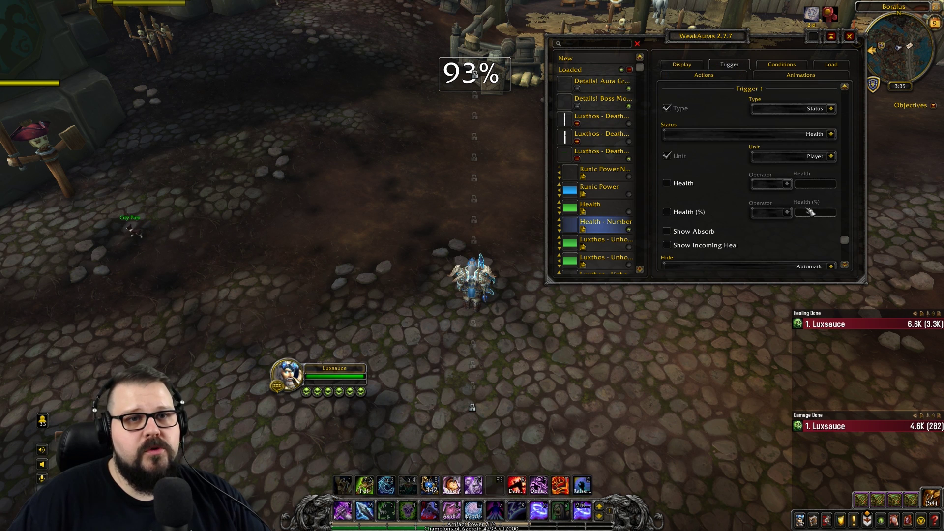
pyautogui.click(831, 156)
pyautogui.click(770, 209)
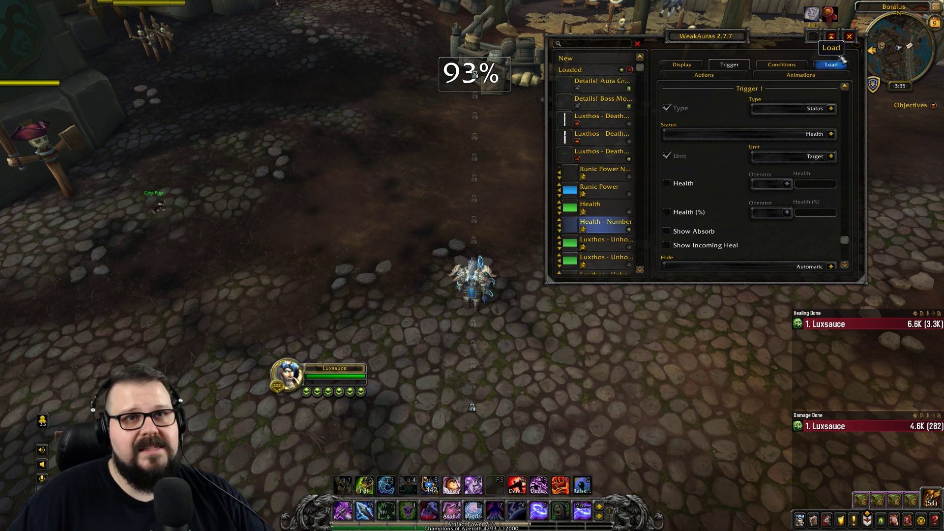
# Step: Close the WeakAuras options, target training dummies to test the target health text, and clear the target
pyautogui.click(849, 37)
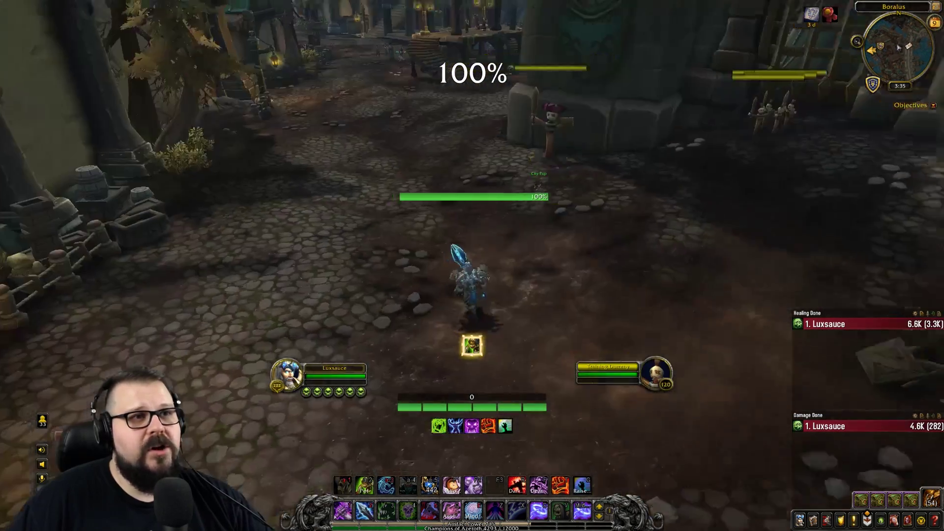
pyautogui.press('w')
pyautogui.click(638, 153)
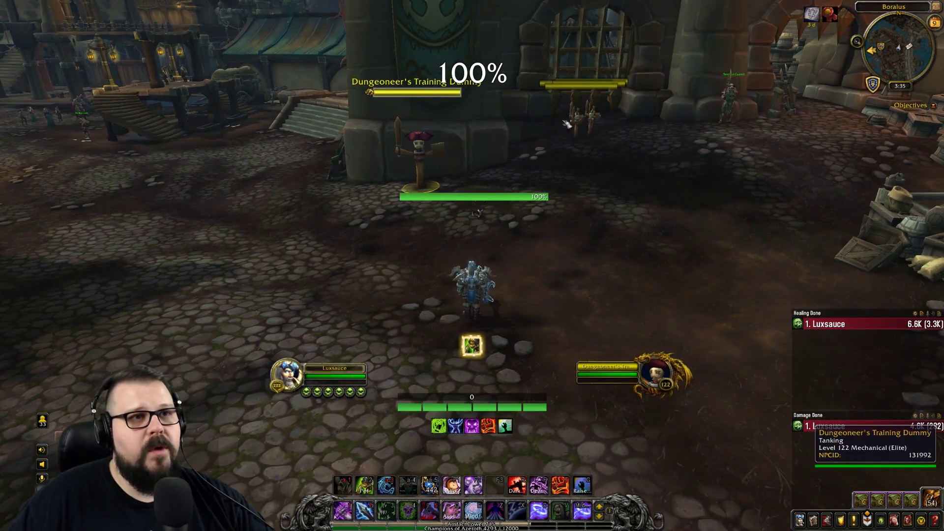
pyautogui.click(579, 117)
pyautogui.press('d')
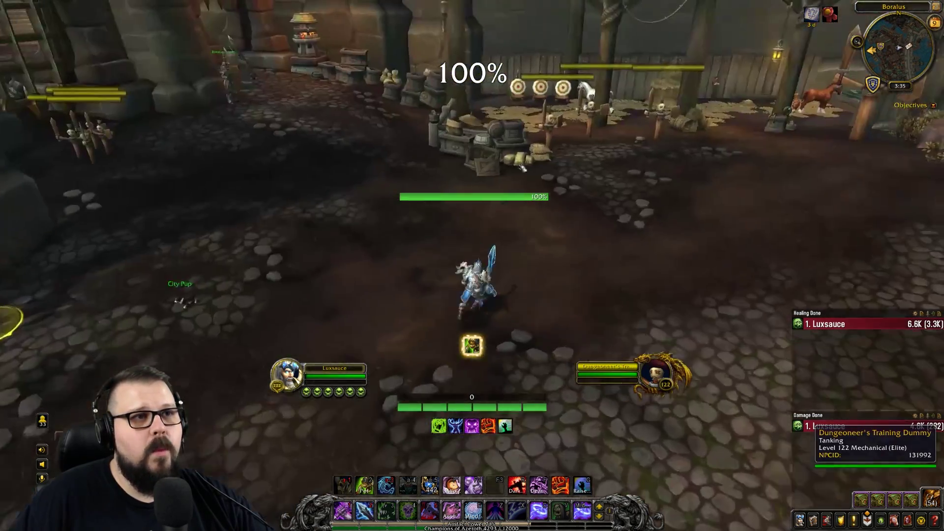
pyautogui.press('Escape')
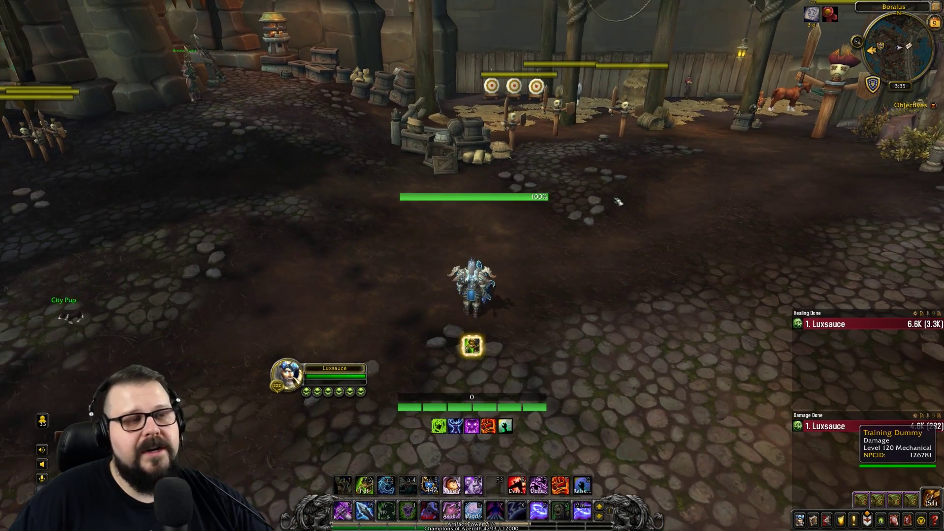
# Step: Reopen the WeakAuras options with /wa, delete the Health - Number aura, and close the options
pyautogui.write('a/wa')
pyautogui.press('Return')
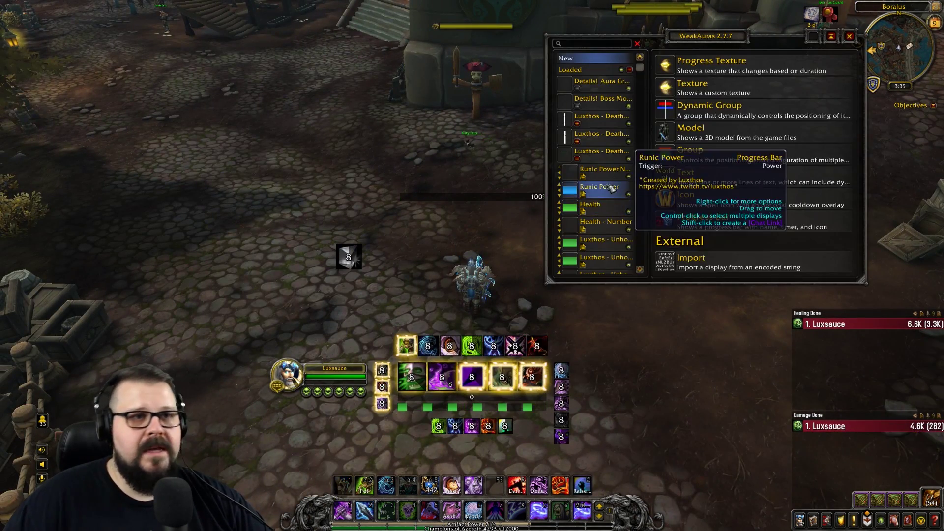
pyautogui.click(607, 224)
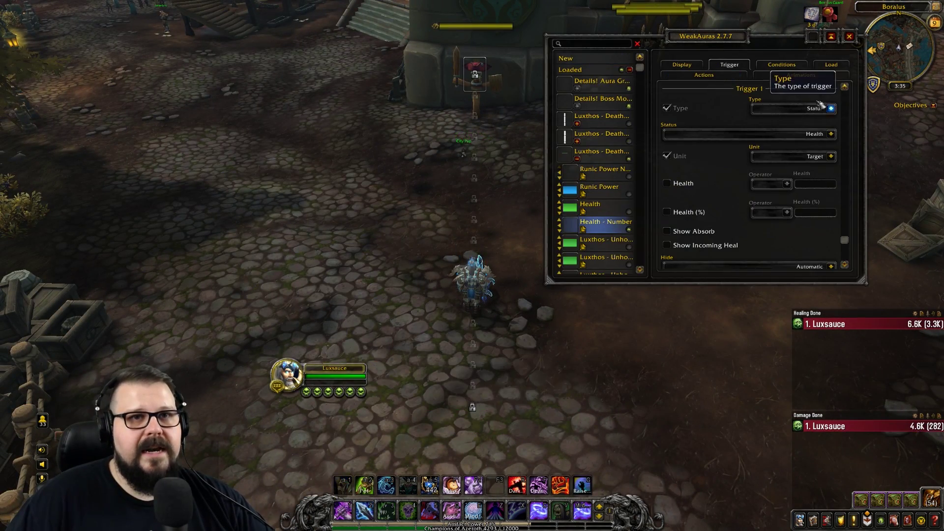
pyautogui.rightClick(595, 226)
pyautogui.click(594, 313)
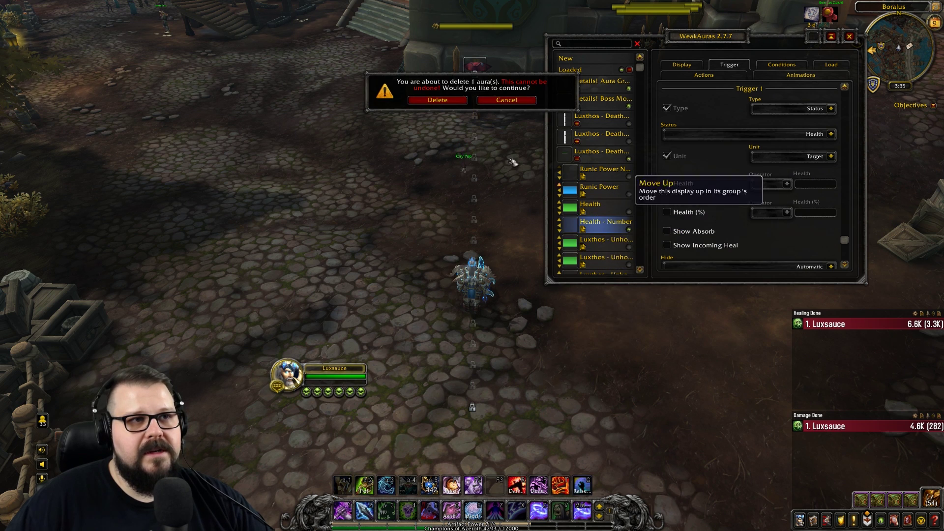
pyautogui.click(458, 101)
pyautogui.click(473, 103)
pyautogui.press('Escape')
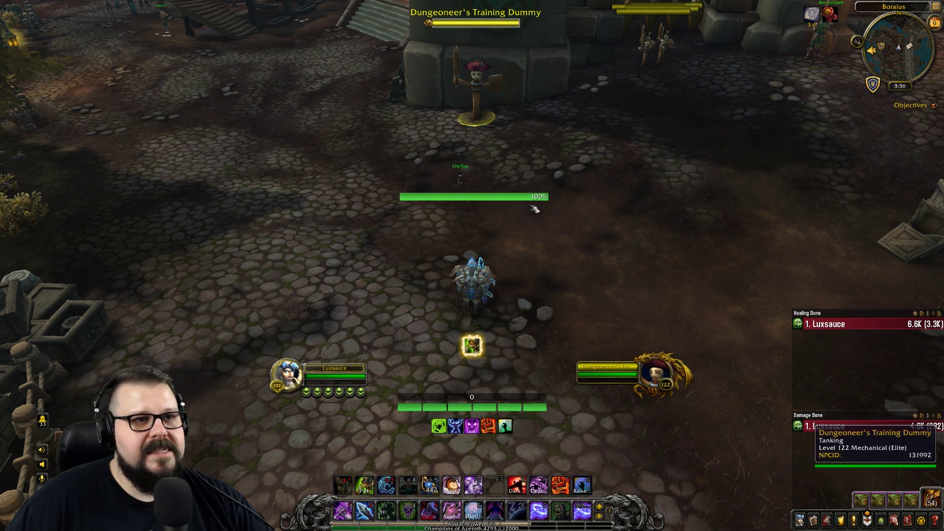
# Step: Reopen the WeakAuras options with /wa and add a condition to the Health bar for Health (%) = 60
pyautogui.write('wa/wa')
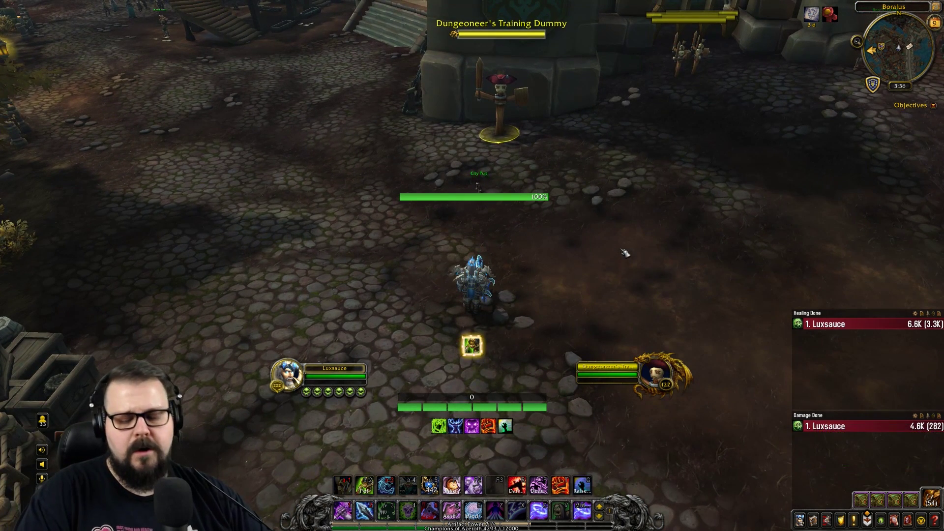
pyautogui.press('Return')
pyautogui.click(597, 206)
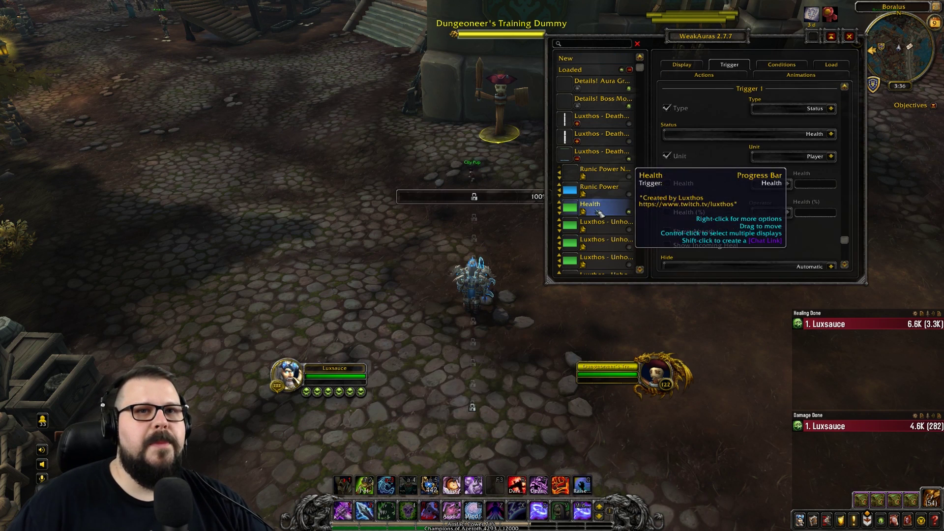
pyautogui.click(784, 66)
pyautogui.click(733, 91)
pyautogui.click(742, 117)
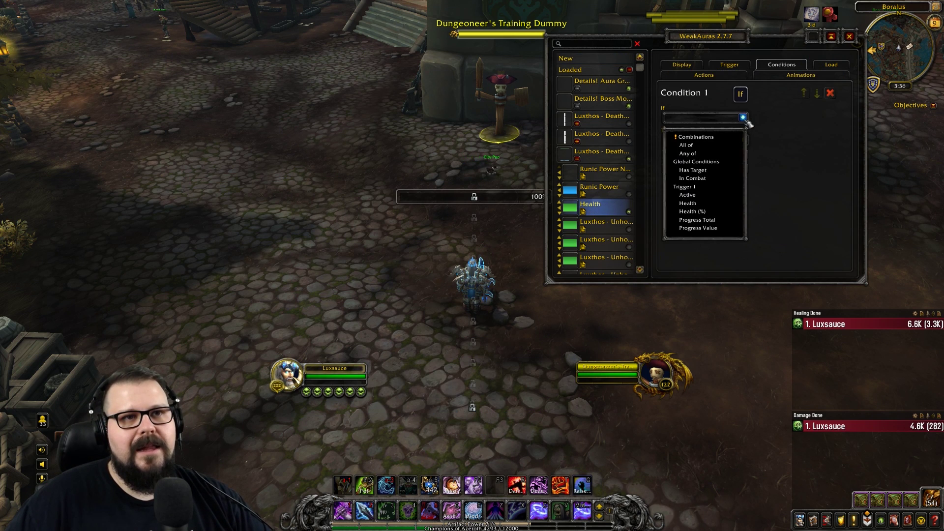
pyautogui.click(708, 211)
pyautogui.click(787, 118)
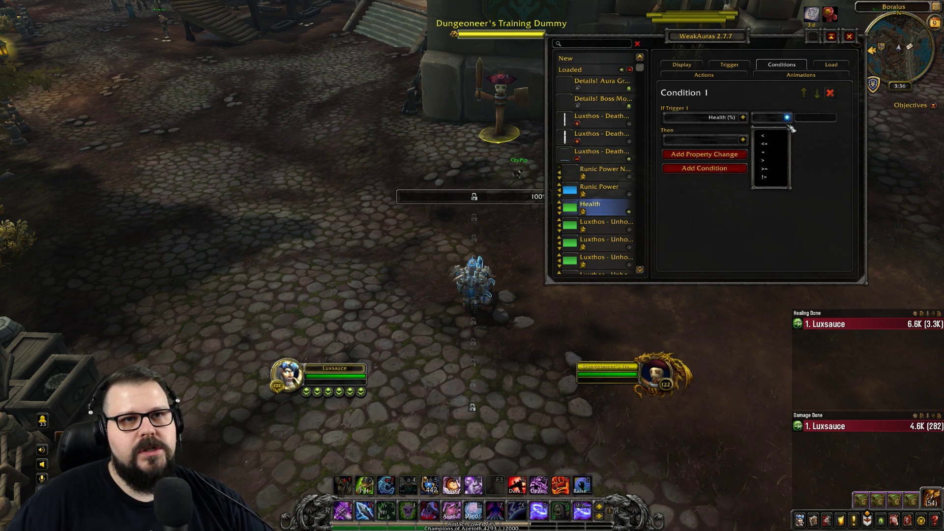
pyautogui.click(777, 153)
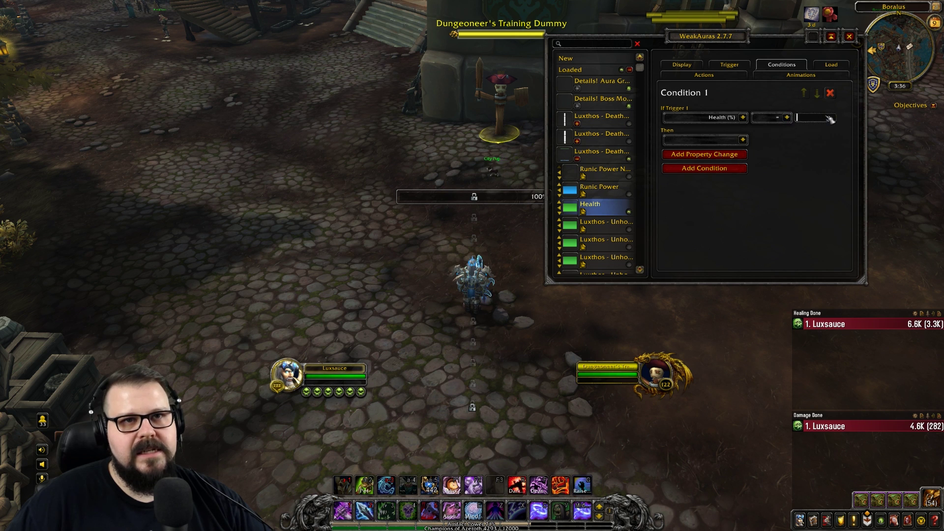
# Step: Make Condition 1 change the Bar Color to orange with RGB 211, 139, 17
pyautogui.click(742, 140)
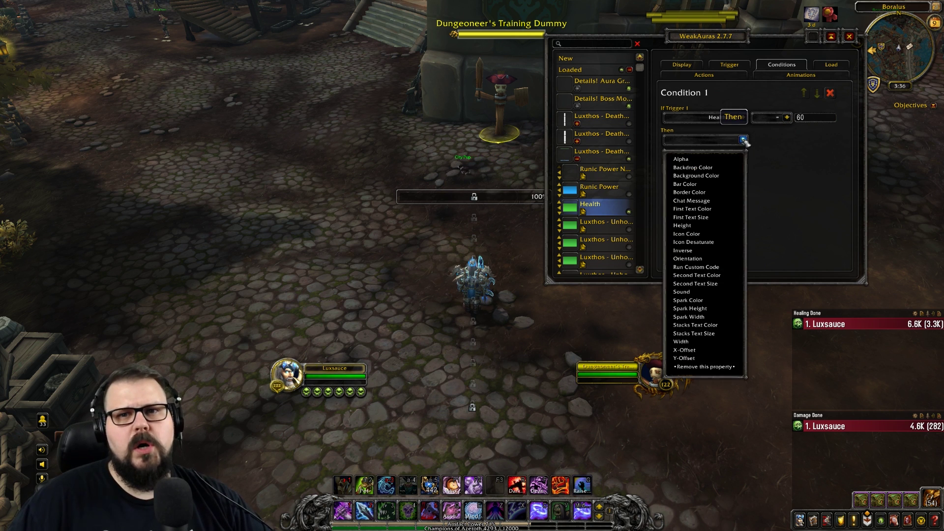
pyautogui.click(708, 184)
pyautogui.click(754, 139)
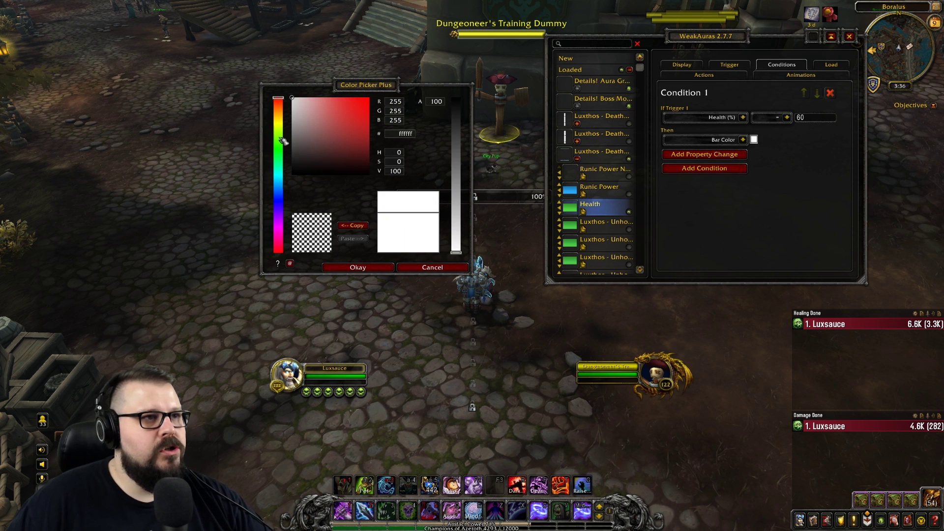
pyautogui.moveTo(284, 141); pyautogui.dragTo(299, 119)
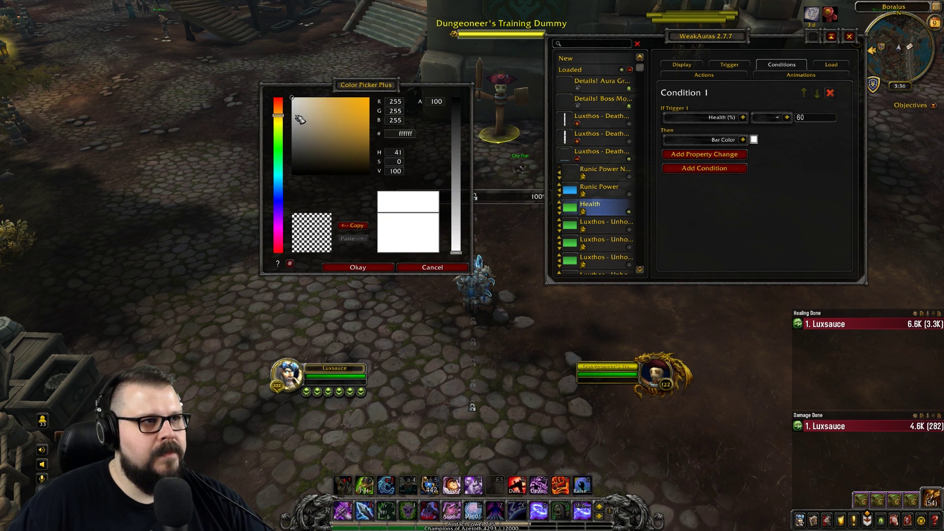
pyautogui.click(366, 114)
pyautogui.moveTo(366, 114); pyautogui.dragTo(377, 104)
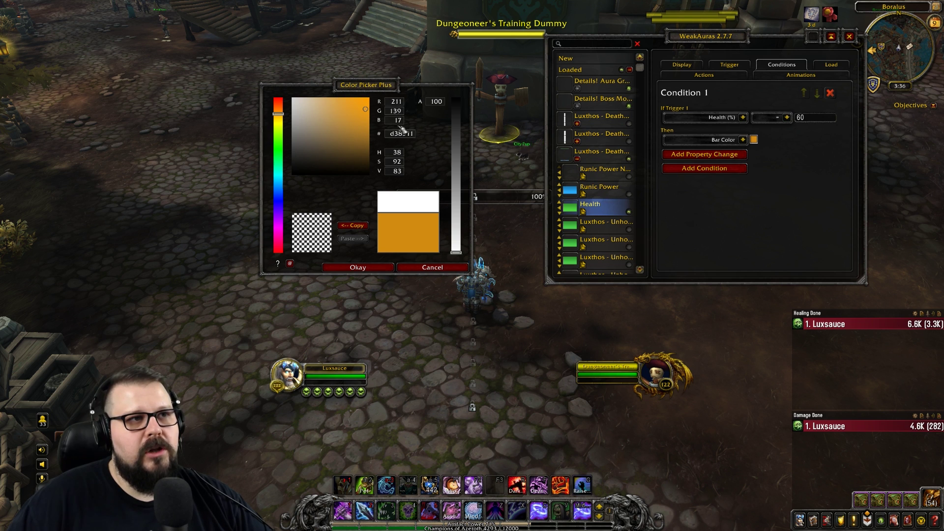
pyautogui.click(372, 268)
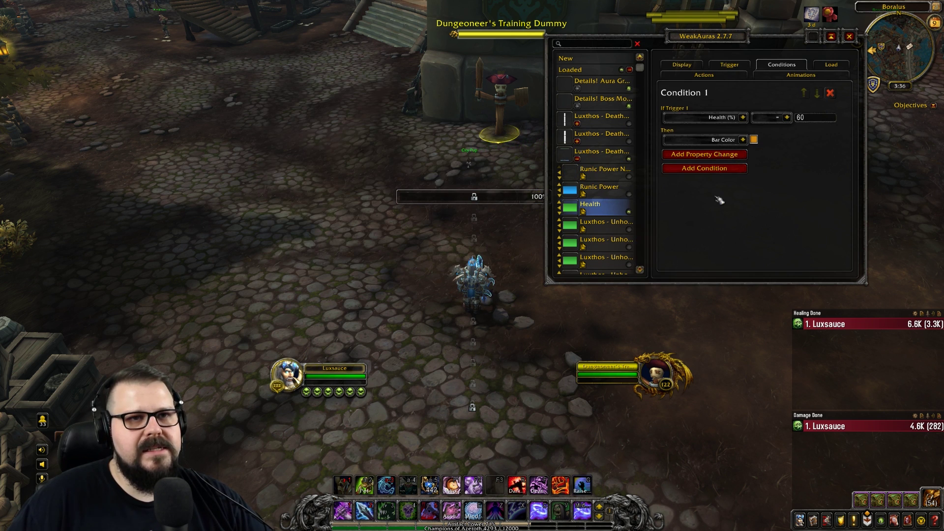
# Step: Add a second condition for Health (%) <= 30 and set Condition 1's comparison operator to <=
pyautogui.click(735, 175)
pyautogui.click(742, 196)
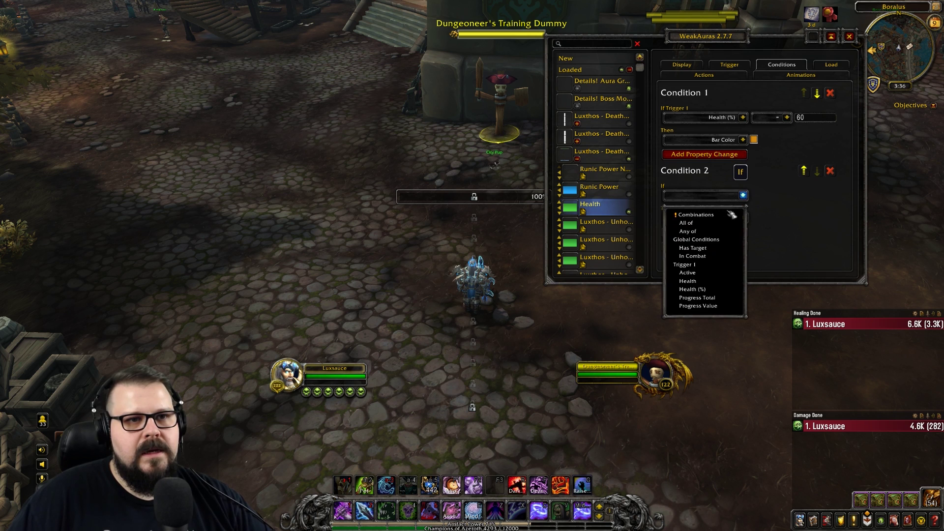
pyautogui.click(708, 291)
pyautogui.click(787, 196)
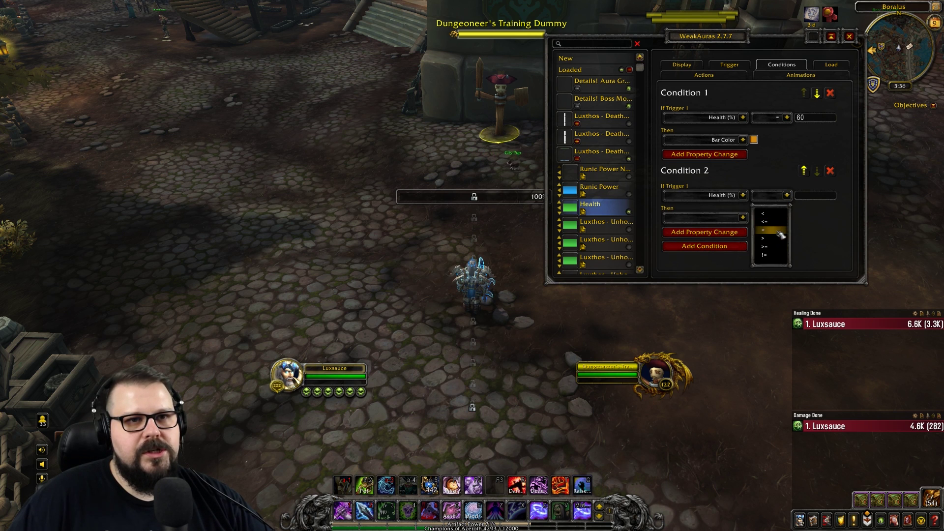
pyautogui.click(787, 118)
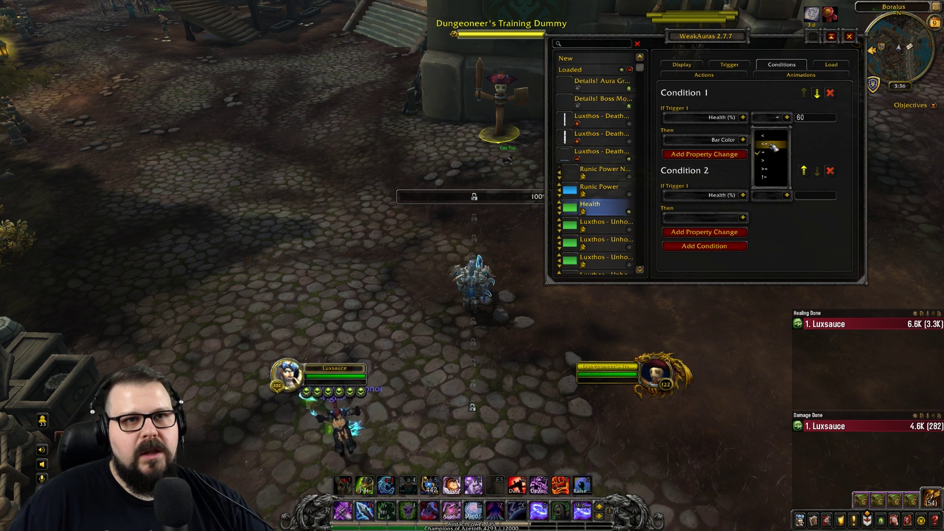
pyautogui.click(775, 145)
pyautogui.click(786, 196)
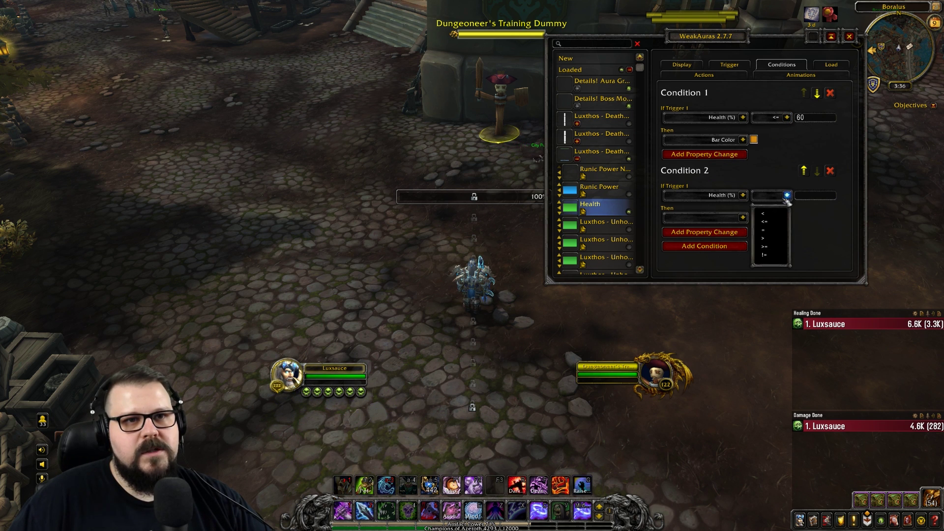
pyautogui.click(775, 223)
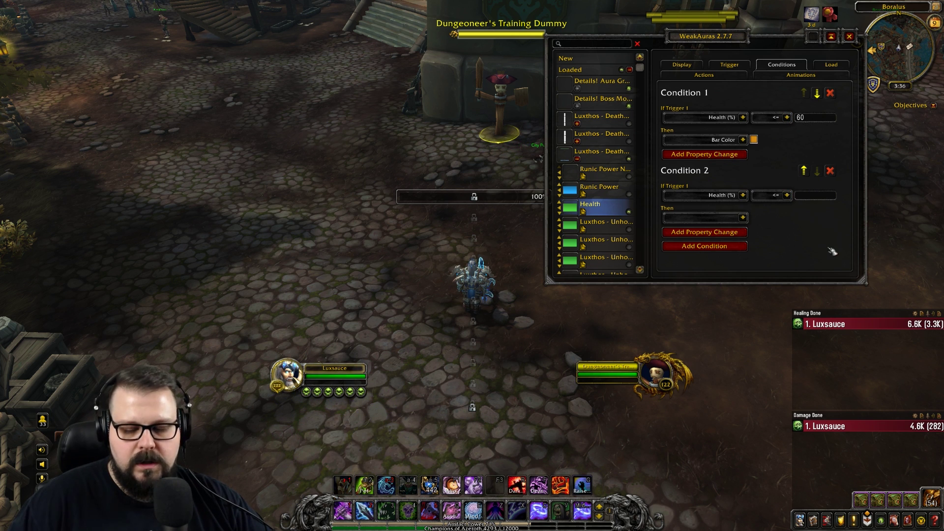
pyautogui.click(708, 232)
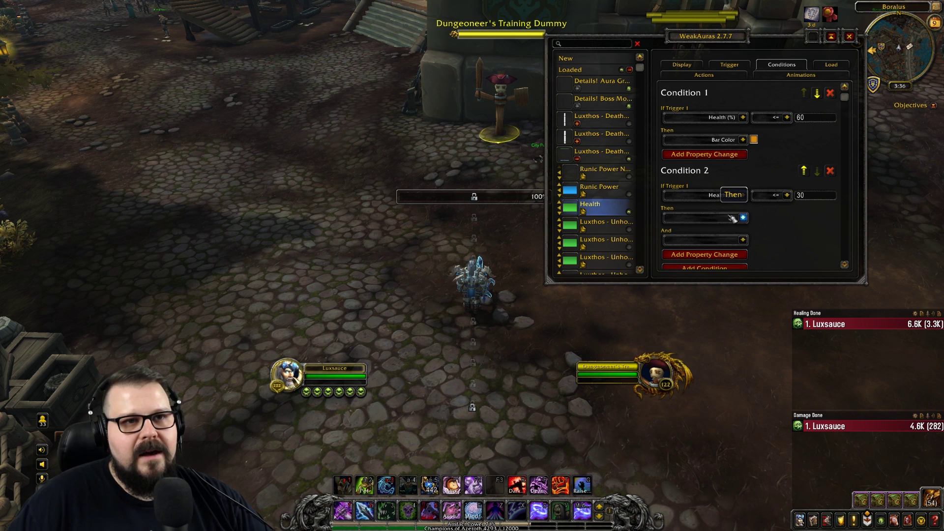
pyautogui.click(742, 217)
pyautogui.press('Escape')
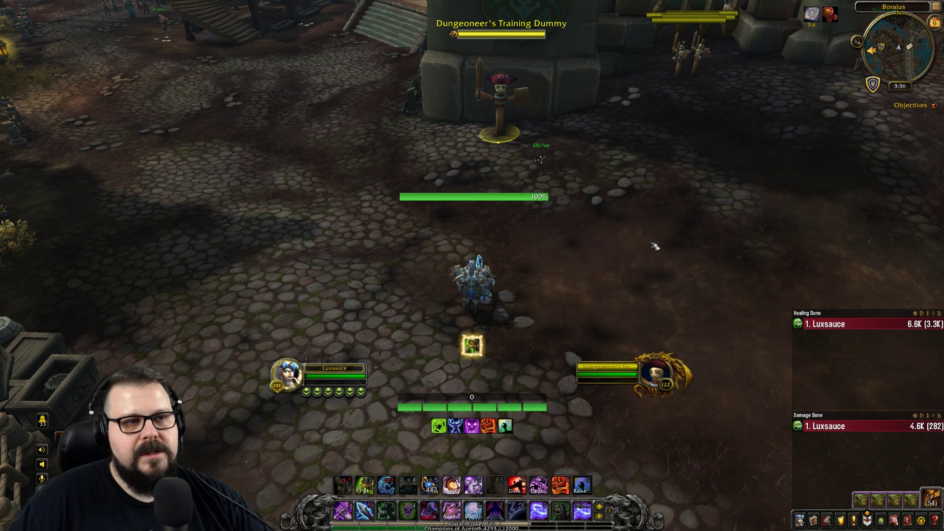
pyautogui.press('Return')
pyautogui.write('/wa')
pyautogui.press('Return')
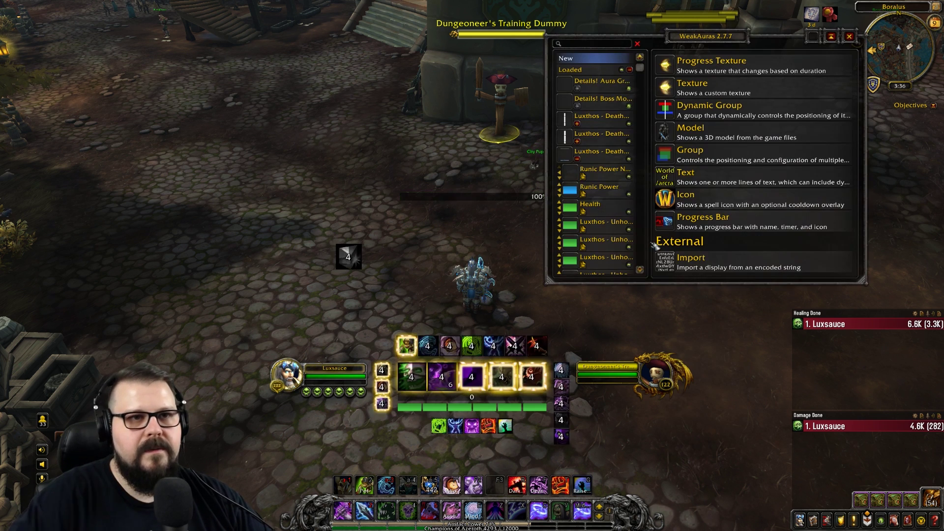
pyautogui.click(592, 204)
pyautogui.click(743, 240)
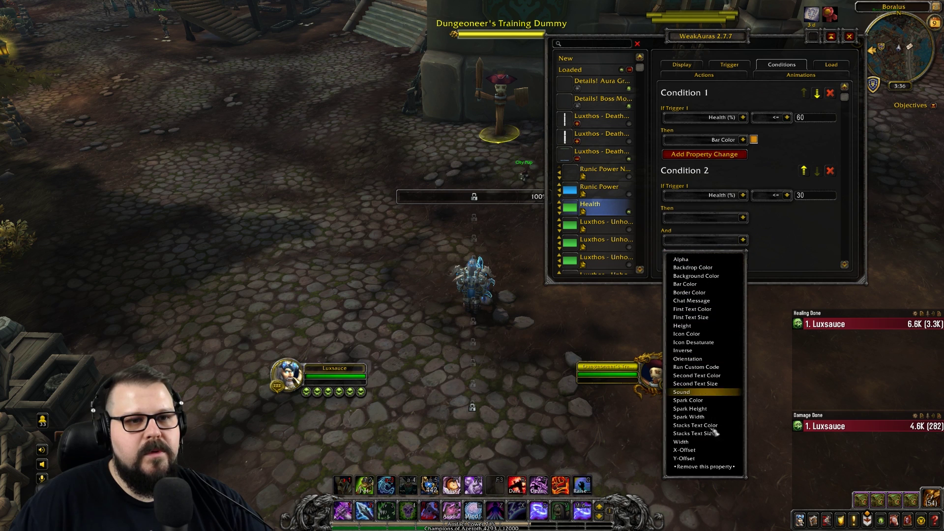
pyautogui.click(705, 466)
# Step: Make Condition 2 change the Bar Color to red with hex value da3010
pyautogui.click(730, 221)
pyautogui.click(726, 220)
pyautogui.click(727, 219)
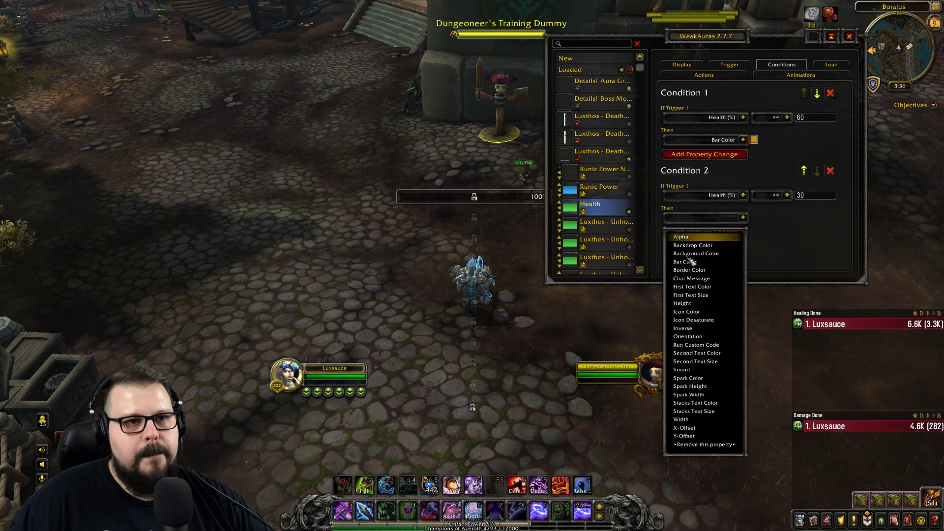
pyautogui.click(705, 261)
pyautogui.click(754, 218)
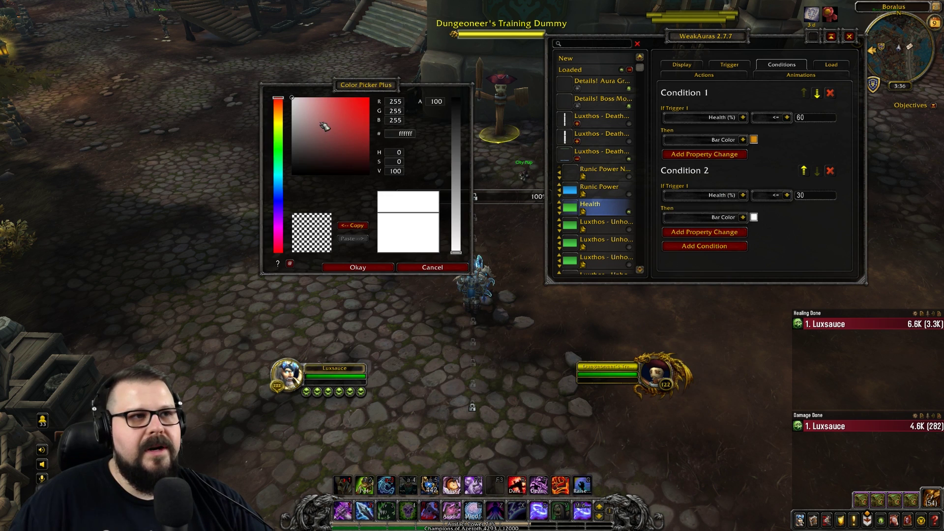
pyautogui.moveTo(341, 116); pyautogui.dragTo(386, 112)
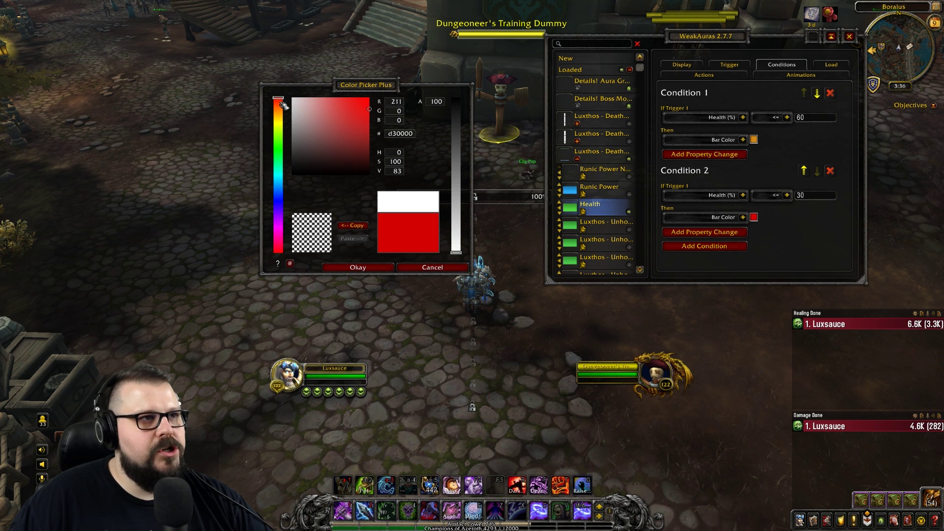
pyautogui.moveTo(282, 102); pyautogui.dragTo(282, 103)
pyautogui.click(363, 109)
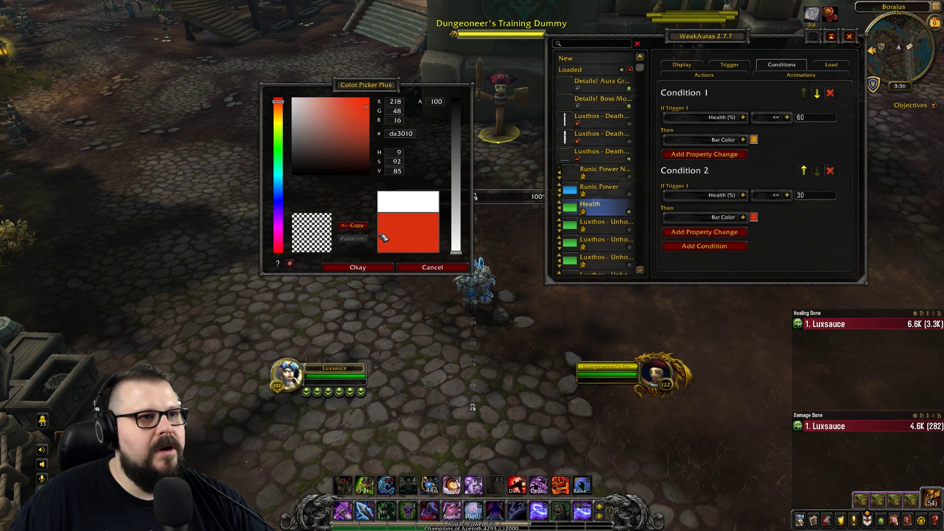
pyautogui.click(358, 267)
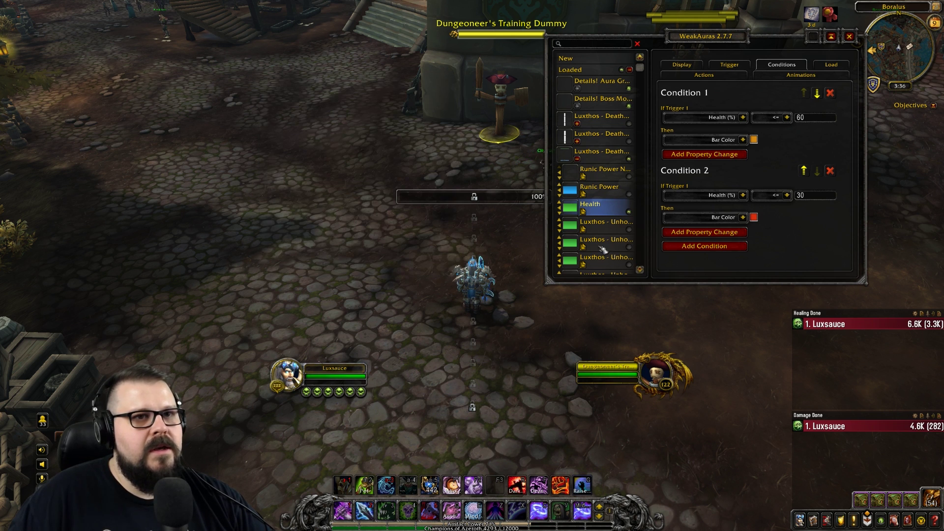
# Step: Close the WeakAuras options and fight the Dungeoneer's Training Dummy to test the Health bar's color changes
pyautogui.click(849, 37)
pyautogui.rightClick(502, 98)
pyautogui.press('w')
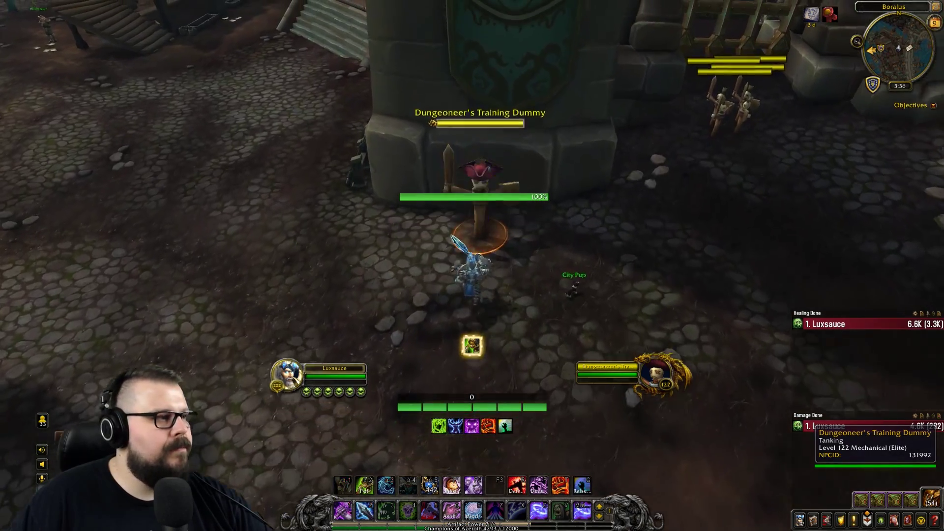
pyautogui.press('1')
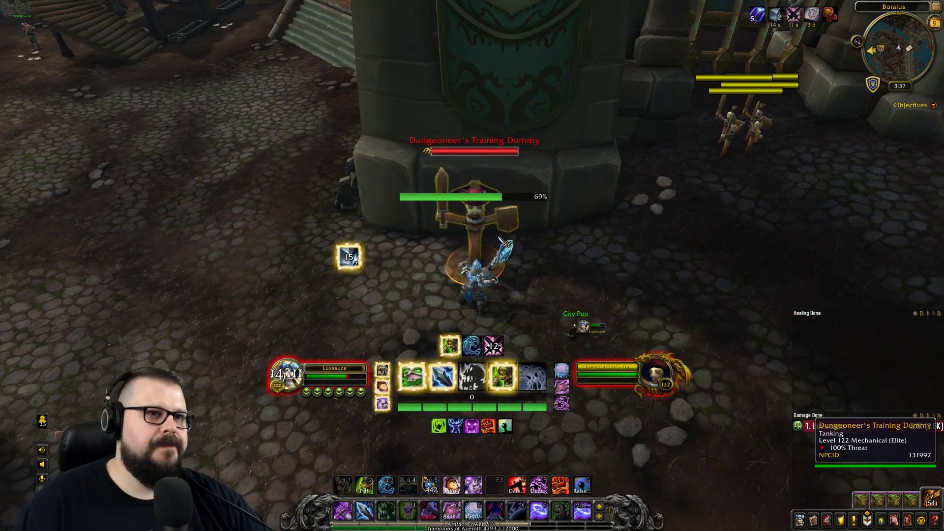
pyautogui.moveTo(495, 234)
pyautogui.mouseDown()
pyautogui.moveTo(654, 233)
pyautogui.moveTo(489, 233)
pyautogui.moveTo(614, 217)
pyautogui.moveTo(619, 207)
pyautogui.moveTo(531, 238)
pyautogui.moveTo(457, 240)
pyautogui.moveTo(570, 240)
pyautogui.moveTo(505, 238)
pyautogui.mouseUp()
pyautogui.press('d')
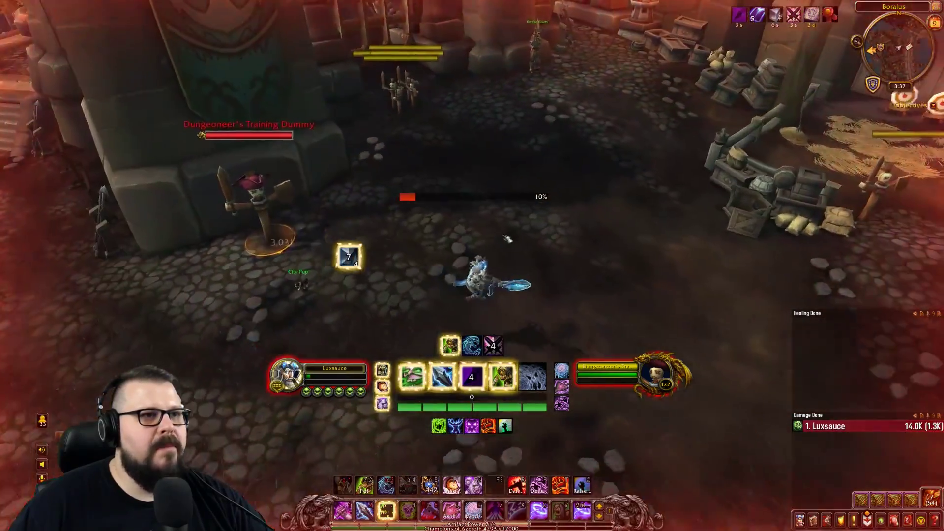
# Step: Run the character away from the training dummy to leave combat
pyautogui.click(415, 223)
pyautogui.moveTo(403, 220); pyautogui.dragTo(609, 221)
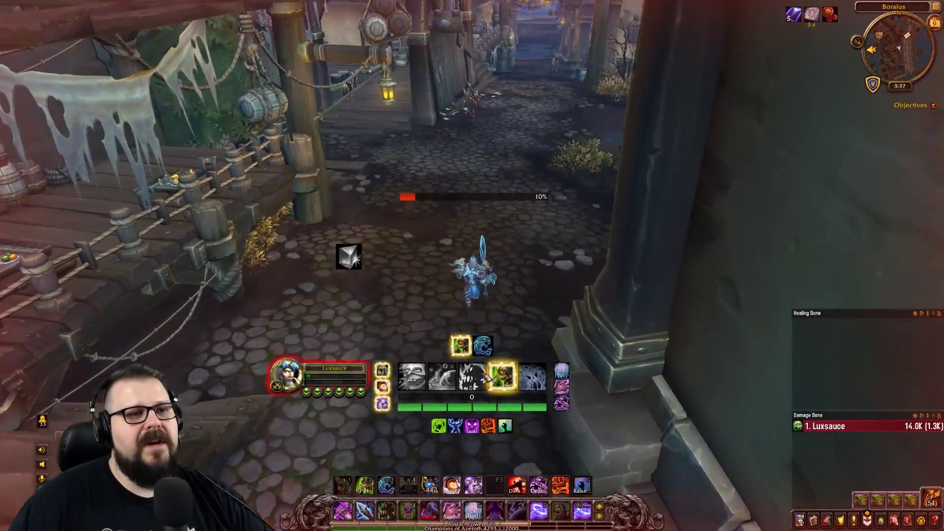
pyautogui.press('w')
pyautogui.press('d')
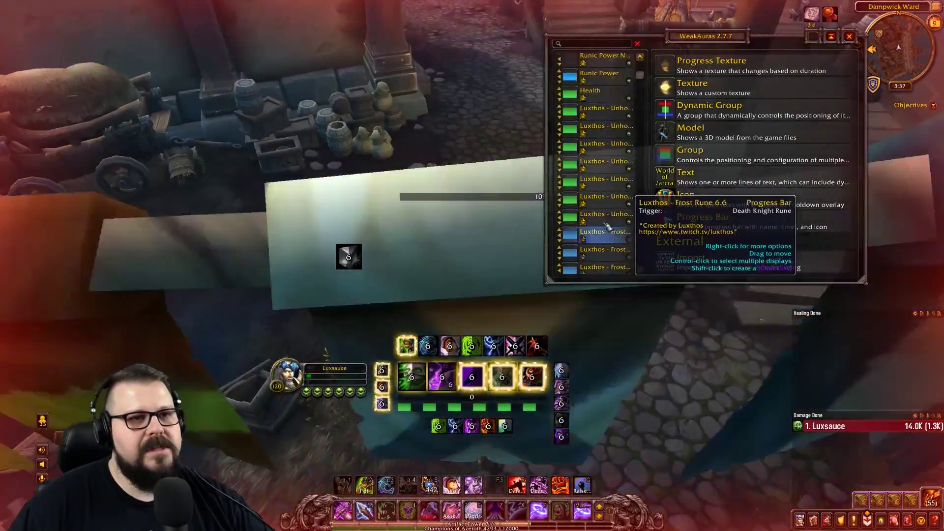
# Step: Select the Luxthos group holding the icon row beneath the rune bar and move that row lower
pyautogui.press('w')
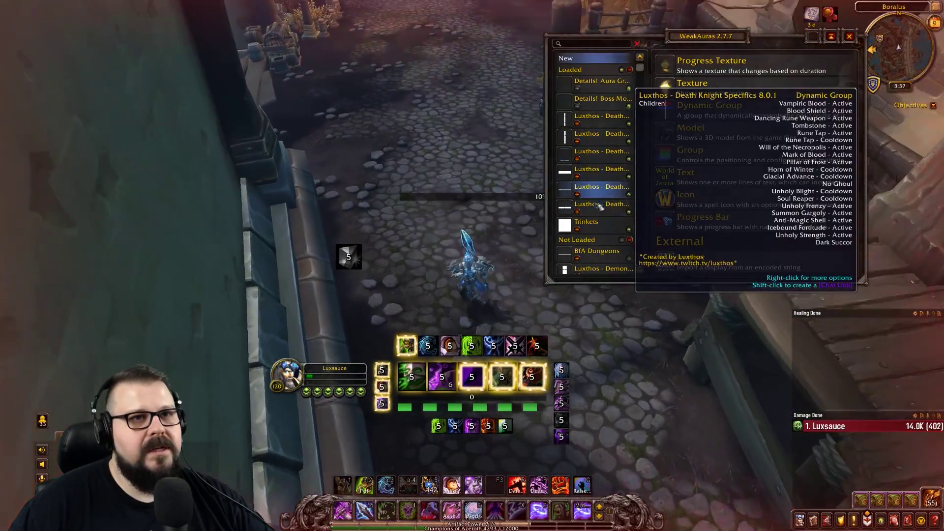
pyautogui.press('w')
pyautogui.click(601, 207)
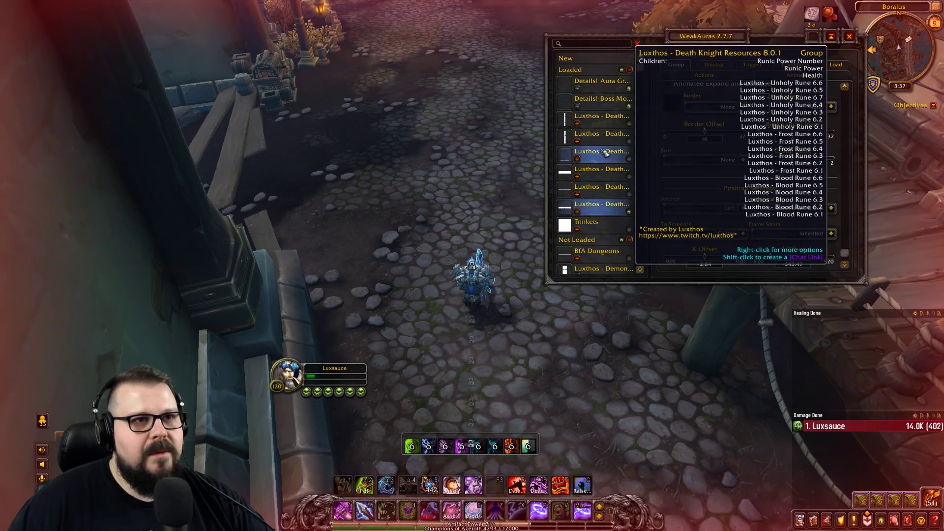
# Step: Expand the Death Knight Resources group, move the Health bar directly beneath the rune bar, and close the options
pyautogui.click(578, 160)
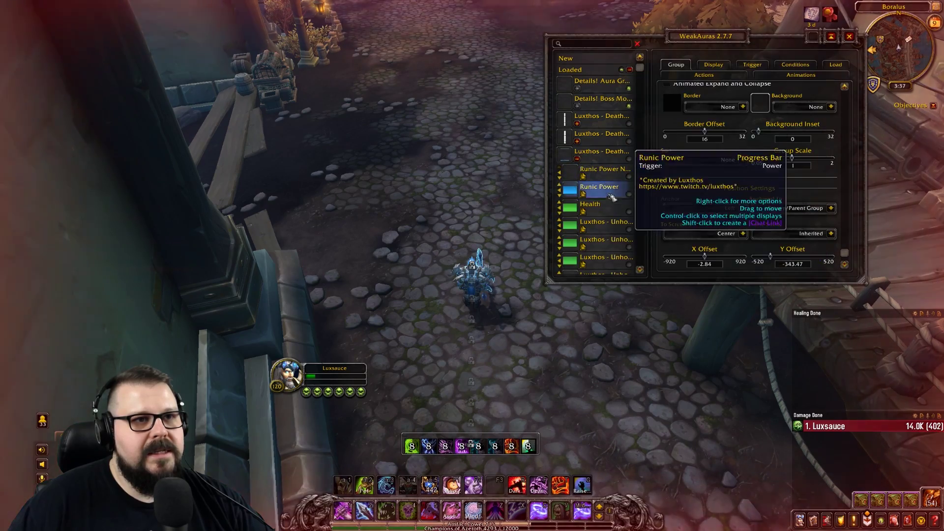
pyautogui.click(598, 204)
pyautogui.moveTo(474, 202); pyautogui.dragTo(471, 406)
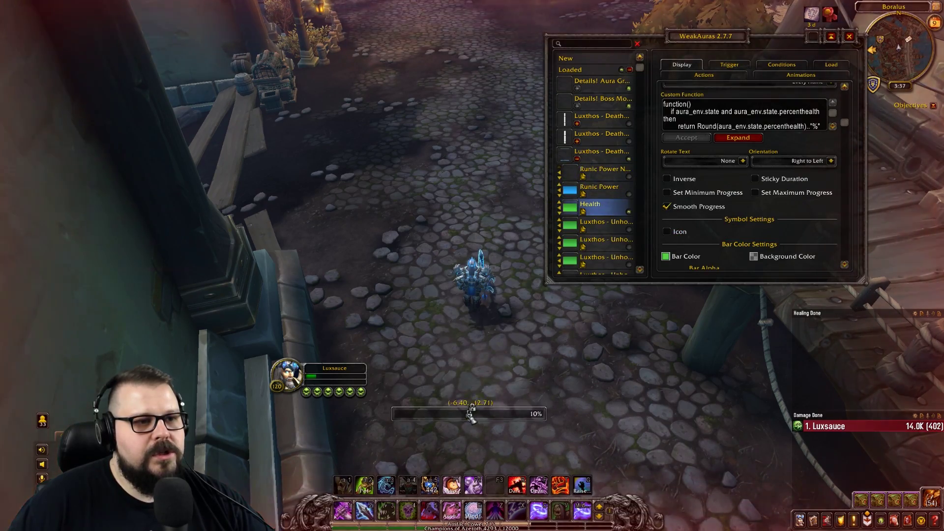
pyautogui.press('Escape')
pyautogui.press('w')
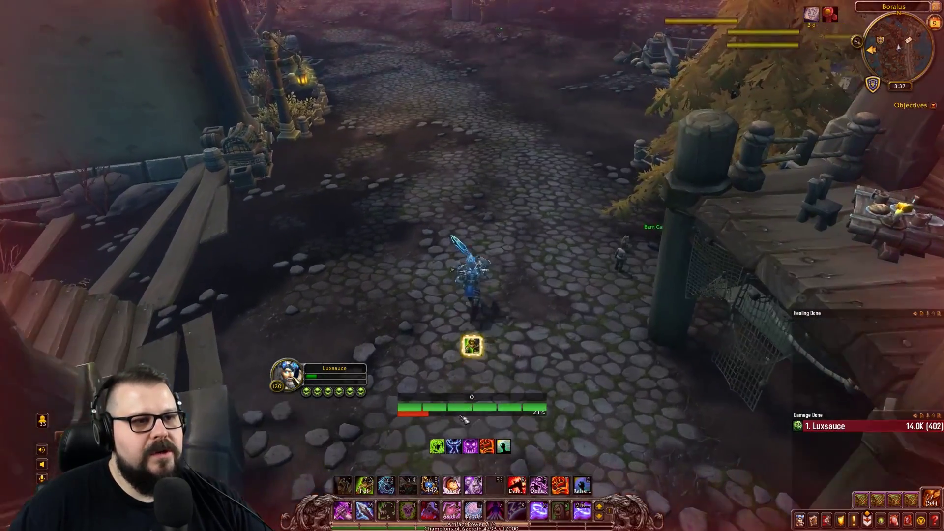
pyautogui.press('w')
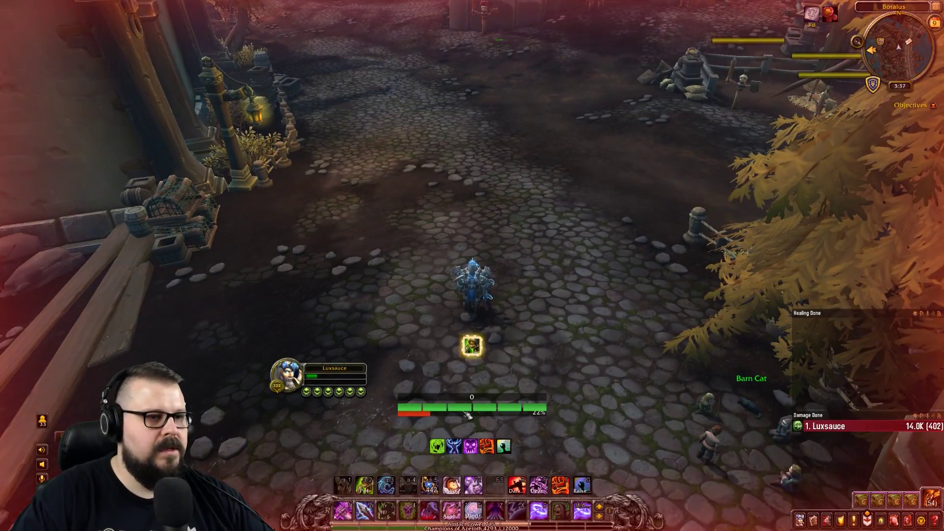
# Step: Reopen the WeakAuras options, make the Health bar taller and place it between the runes and the icon row, and close the options
pyautogui.press('Return')
pyautogui.click(597, 211)
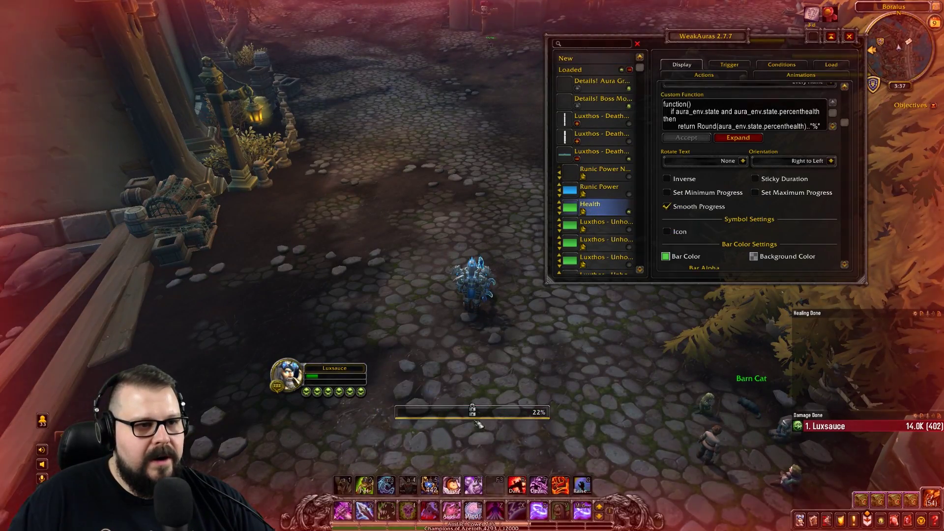
pyautogui.moveTo(475, 422); pyautogui.dragTo(475, 425)
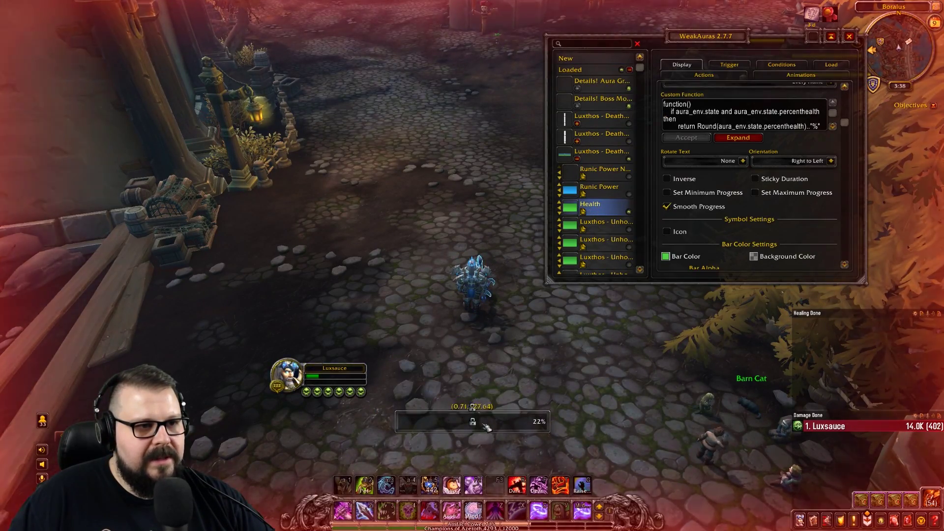
pyautogui.press('w')
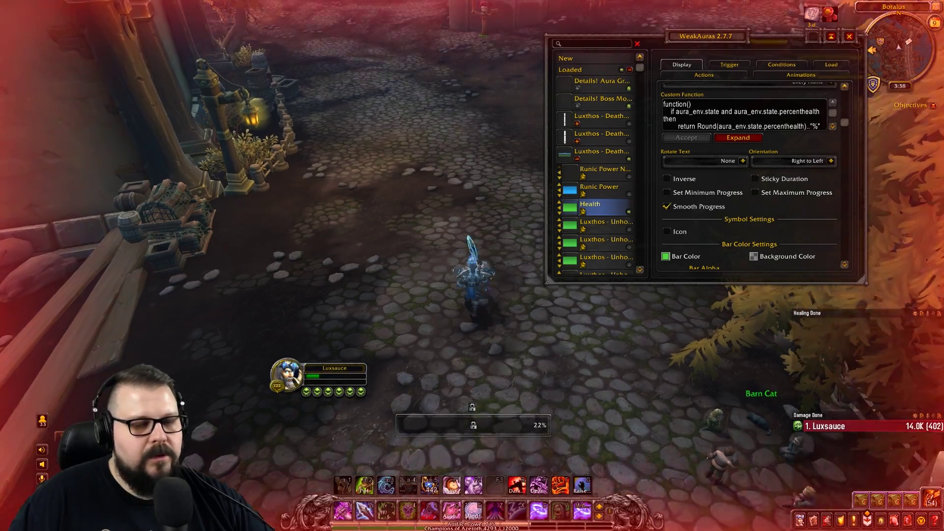
pyautogui.press('Escape')
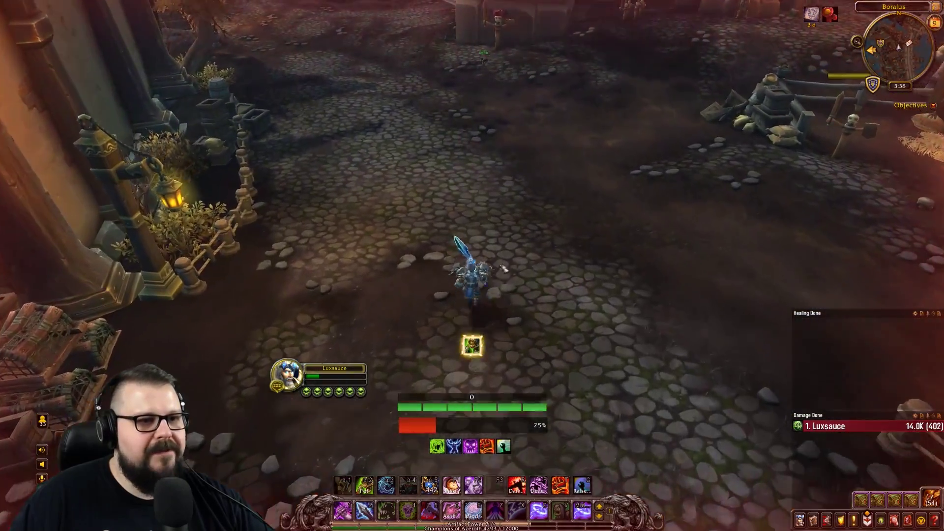
# Step: Turn the character toward the training dummies and target a Training Dummy
pyautogui.press('space')
pyautogui.moveTo(504, 269); pyautogui.dragTo(669, 246)
pyautogui.press('w')
pyautogui.press('Tab')
pyautogui.press('Tab')
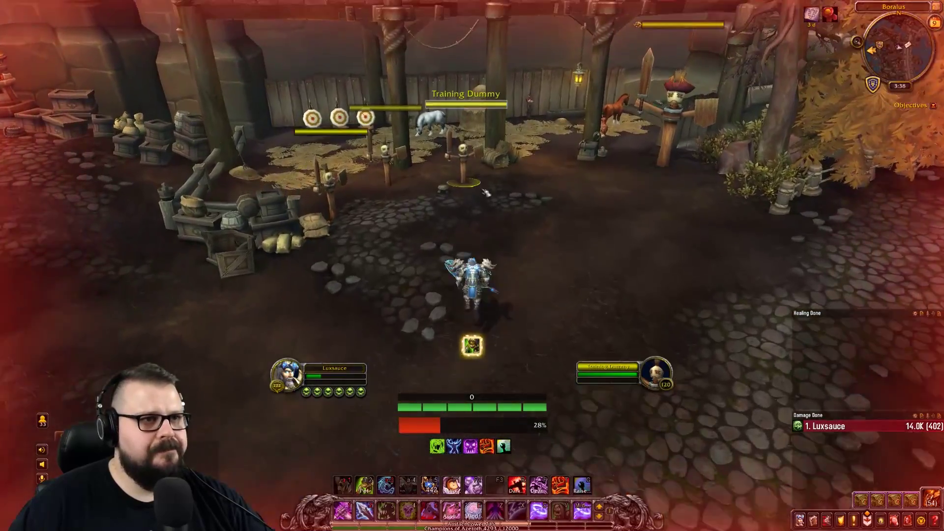
# Step: Fight the targeted Training Dummy with combat abilities to check how the Health bar and surrounding layout look in combat
pyautogui.moveTo(482, 186); pyautogui.dragTo(483, 219)
pyautogui.press('3')
pyautogui.press('w')
pyautogui.press('2')
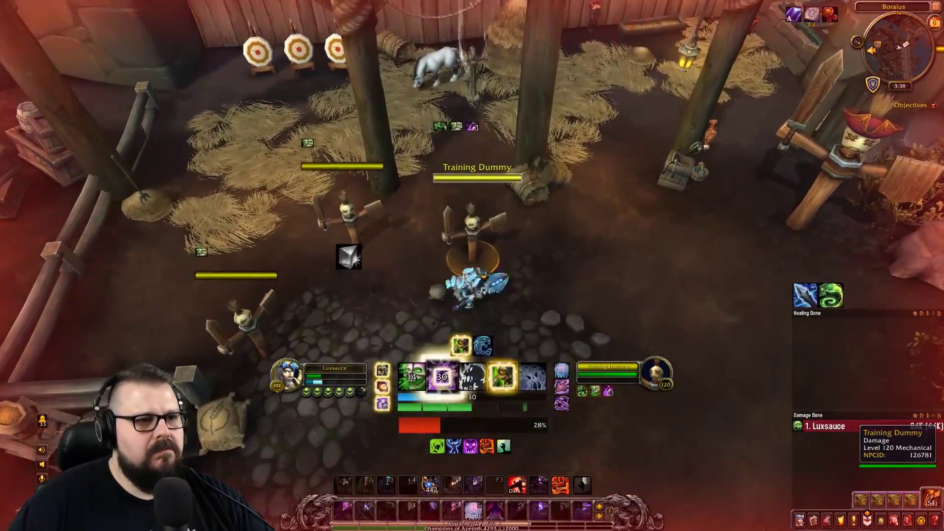
pyautogui.press('2')
pyautogui.press('s')
pyautogui.press('d')
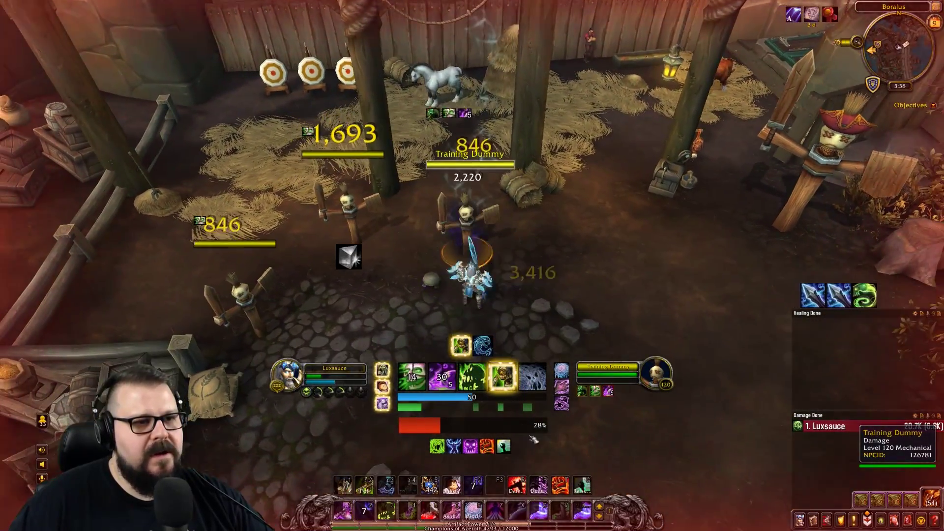
pyautogui.press('1')
pyautogui.press('w')
pyautogui.press('s')
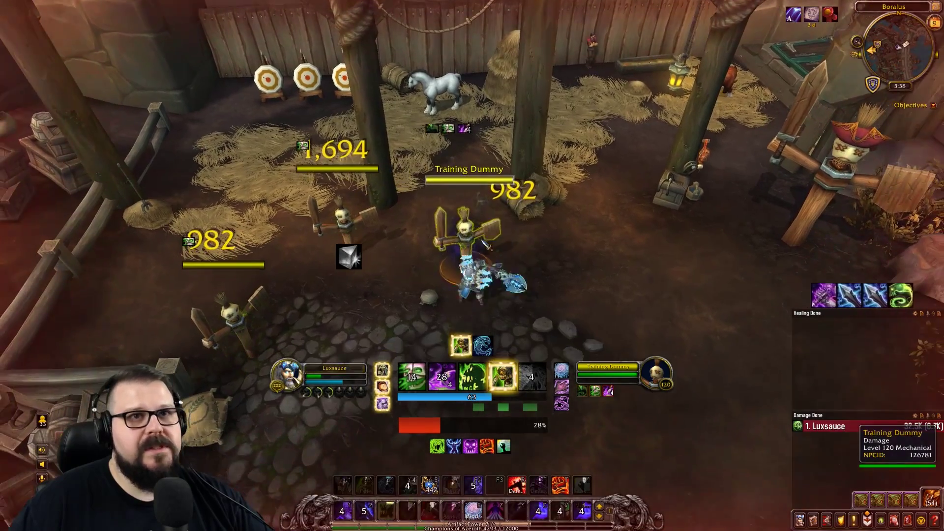
pyautogui.press('a')
pyautogui.press('d')
pyautogui.press('a')
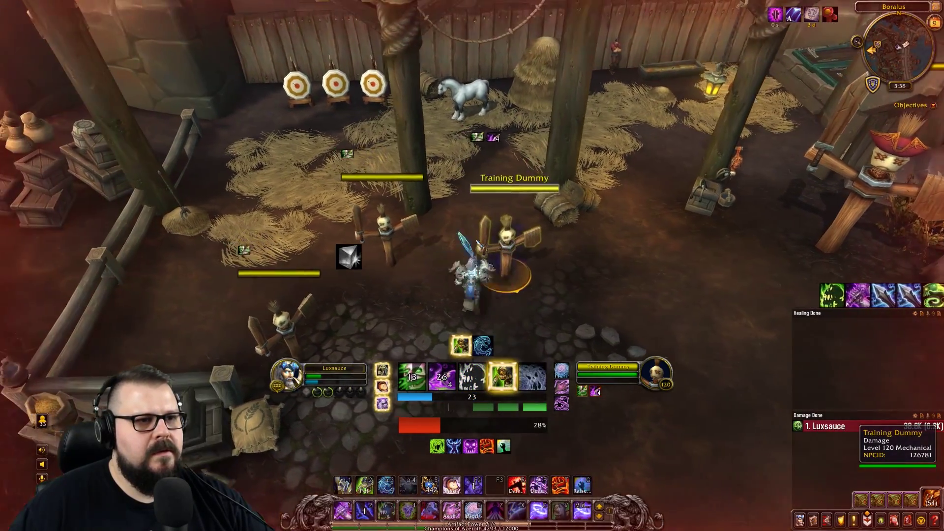
pyautogui.press('d')
pyautogui.press('s')
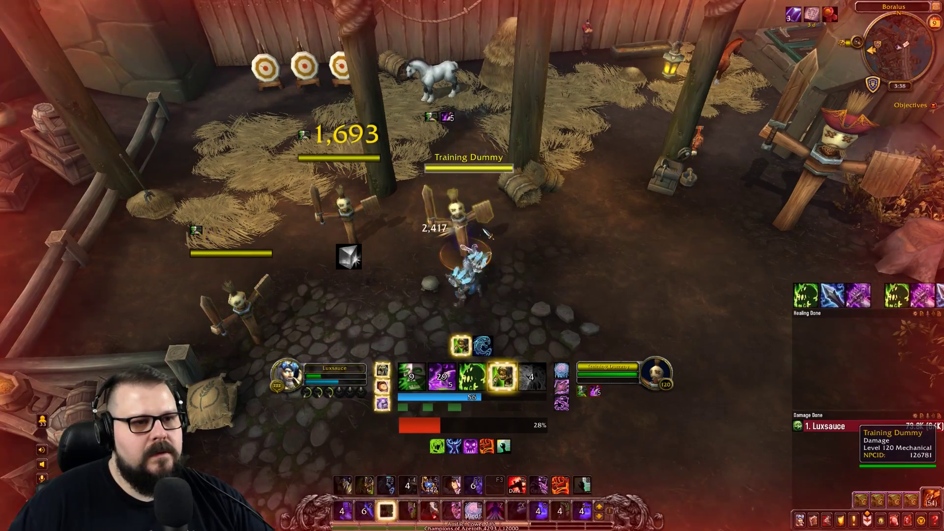
pyautogui.press('3')
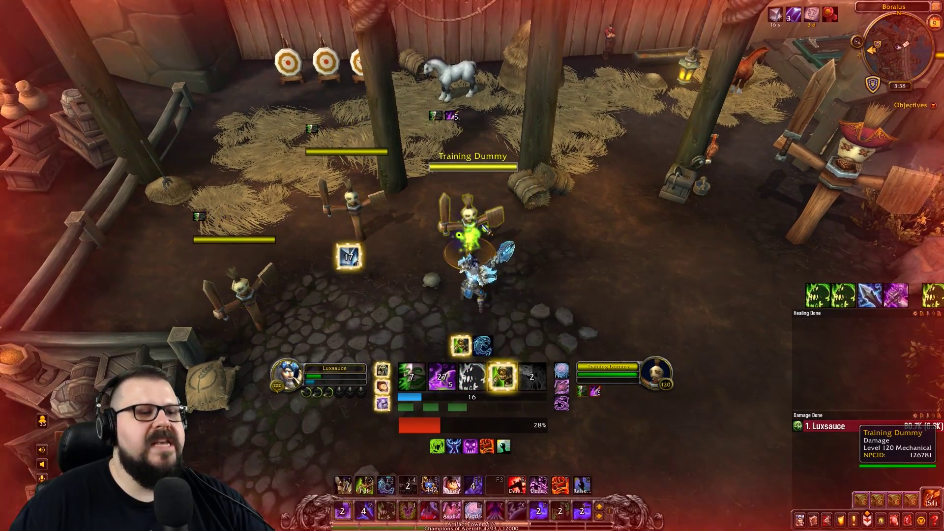
pyautogui.press('s')
pyautogui.press('a')
pyautogui.press('d')
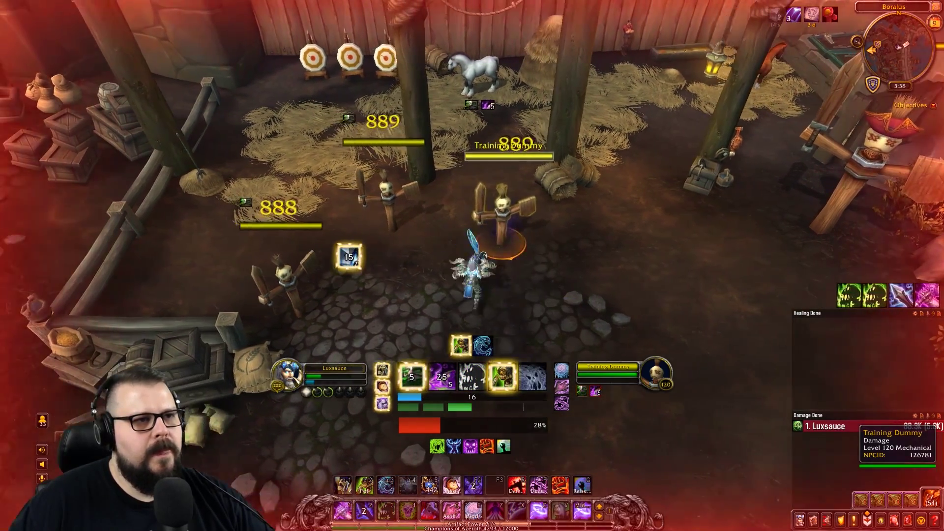
pyautogui.press('v')
pyautogui.press('w')
pyautogui.press('2')
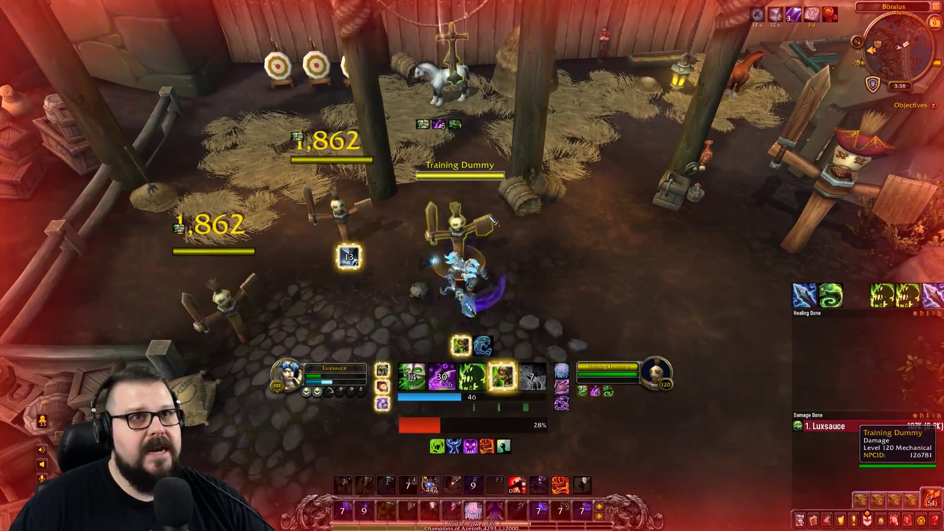
pyautogui.press('3')
# Step: Run the character away from the training dummies and turn it back to face them from a distance
pyautogui.press('d')
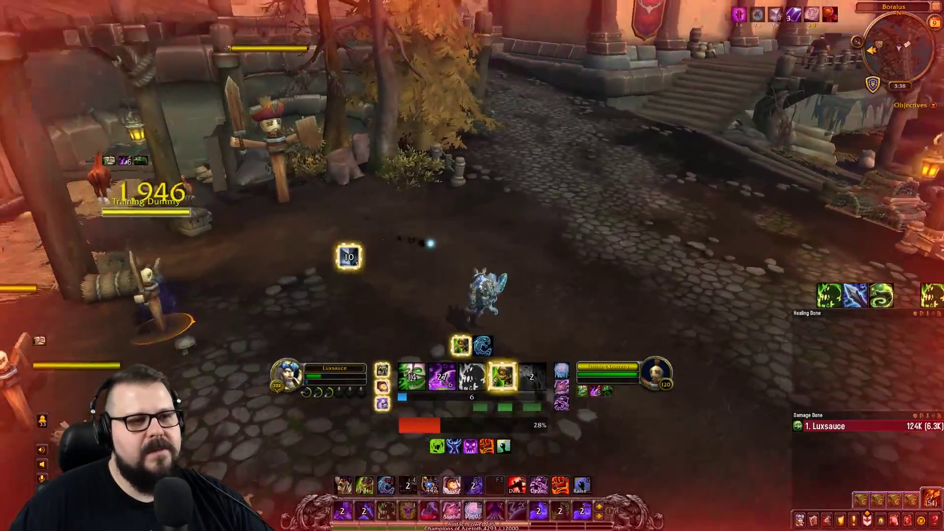
pyautogui.click(519, 258)
pyautogui.moveTo(519, 258); pyautogui.dragTo(345, 258)
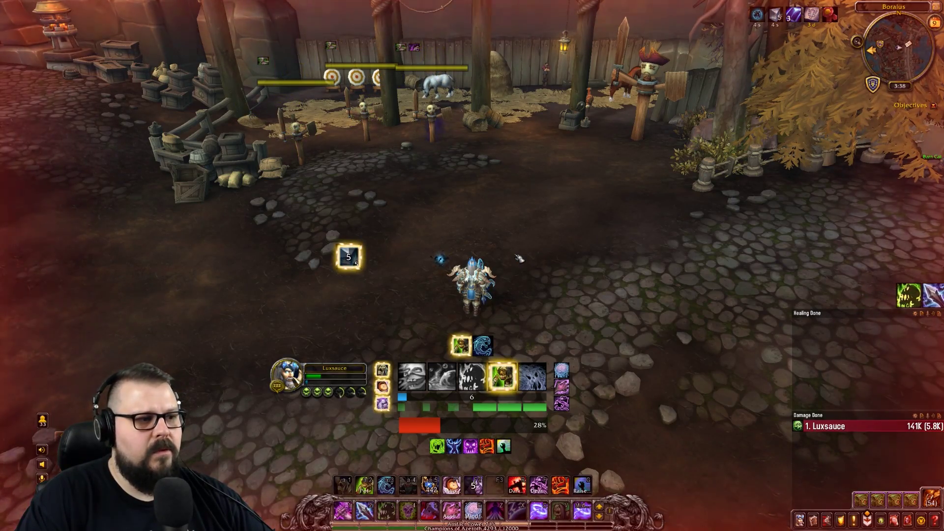
# Step: Reopen the WeakAuras options, make the Health bar taller and move it above the character, and close the options
pyautogui.write('/wa')
pyautogui.press('Return')
pyautogui.click(590, 203)
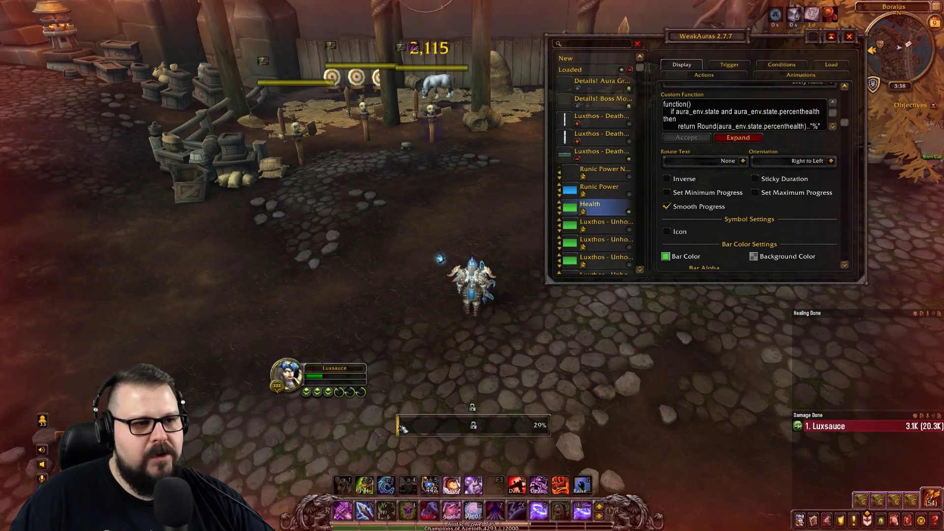
pyautogui.moveTo(472, 428); pyautogui.dragTo(474, 181)
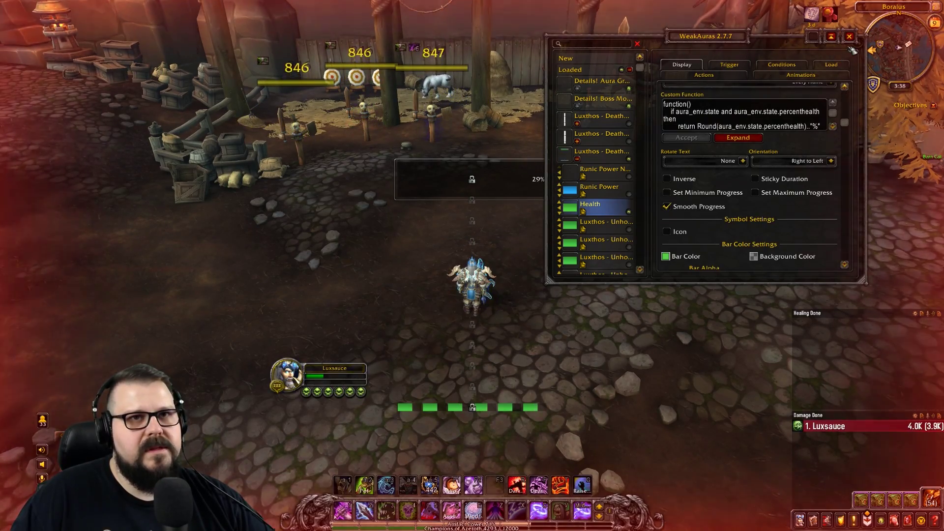
pyautogui.press('Escape')
pyautogui.press('w')
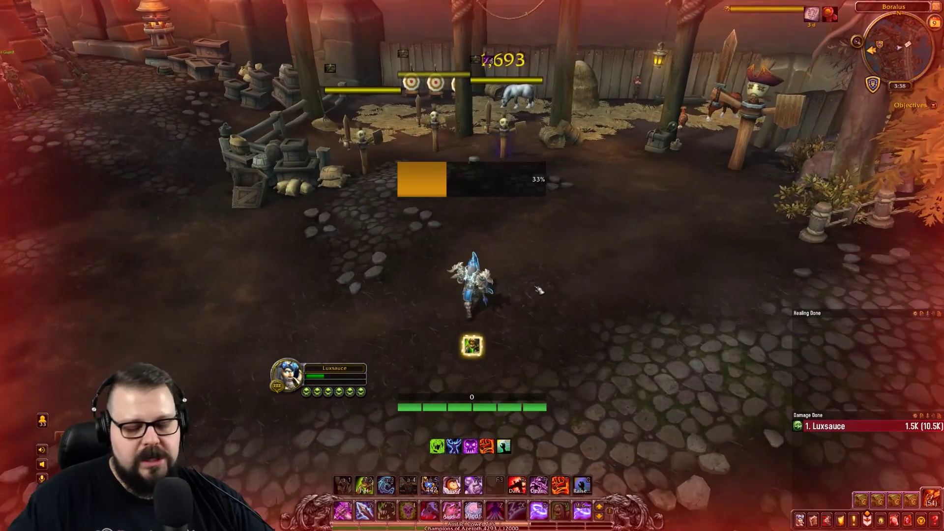
# Step: Reopen the WeakAuras options and review the Health bar's display settings, including bar alpha, background color and text options
pyautogui.write('/wa')
pyautogui.press('Return')
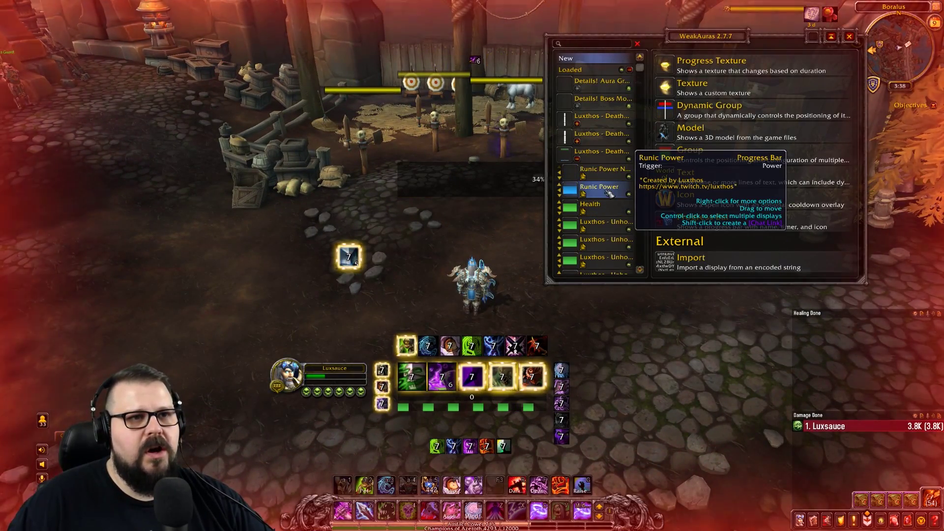
pyautogui.click(592, 204)
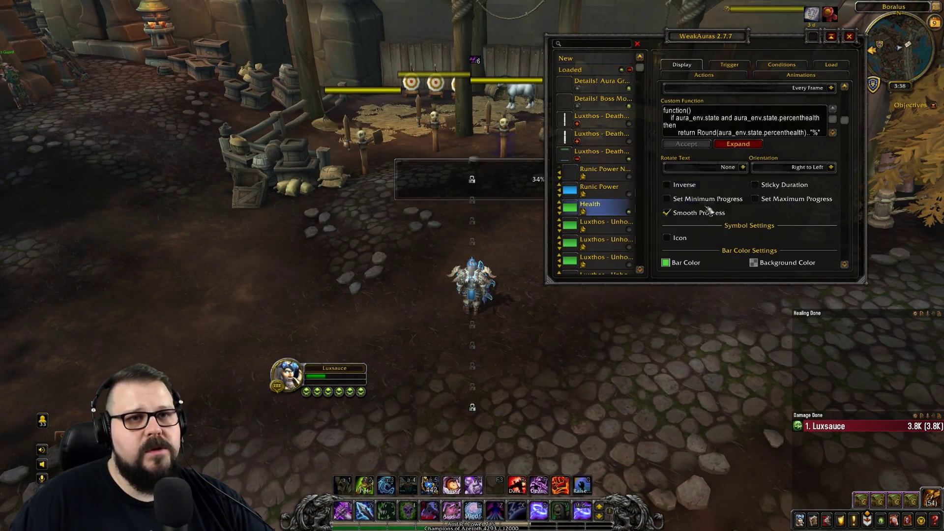
pyautogui.scroll(-3, 785, 212)
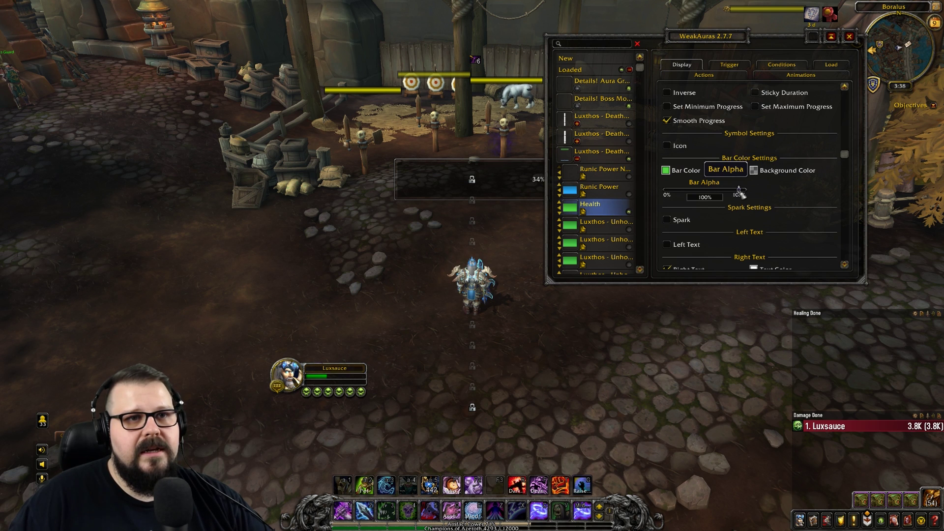
pyautogui.moveTo(722, 193); pyautogui.dragTo(752, 193)
pyautogui.click(753, 170)
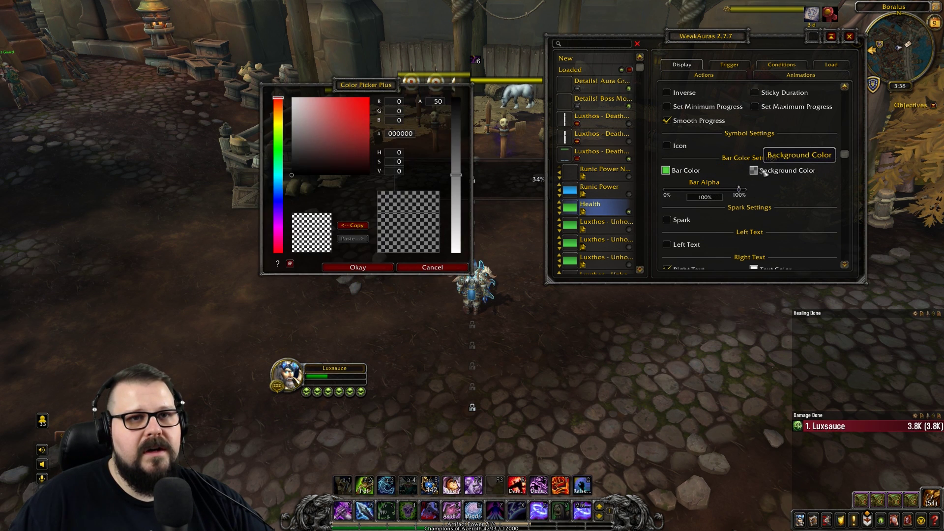
pyautogui.click(429, 269)
pyautogui.scroll(-4, 812, 214)
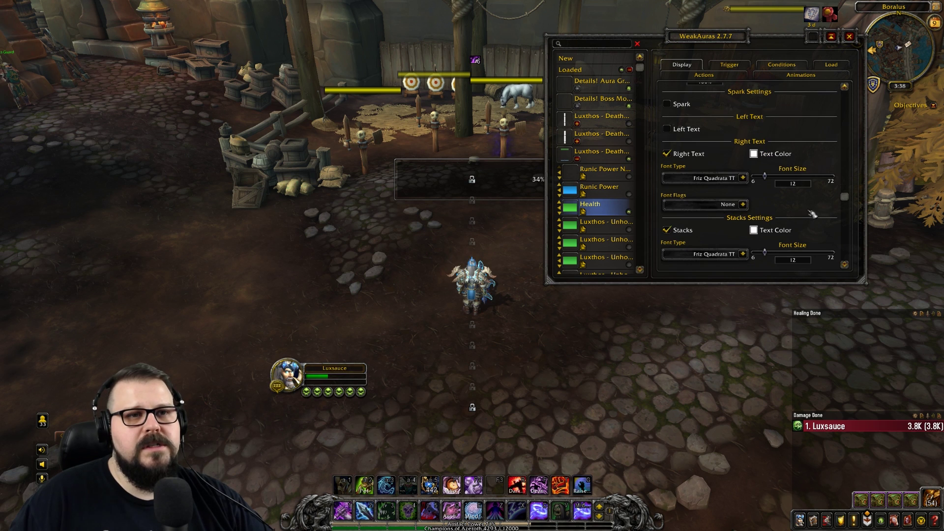
pyautogui.scroll(8, 759, 193)
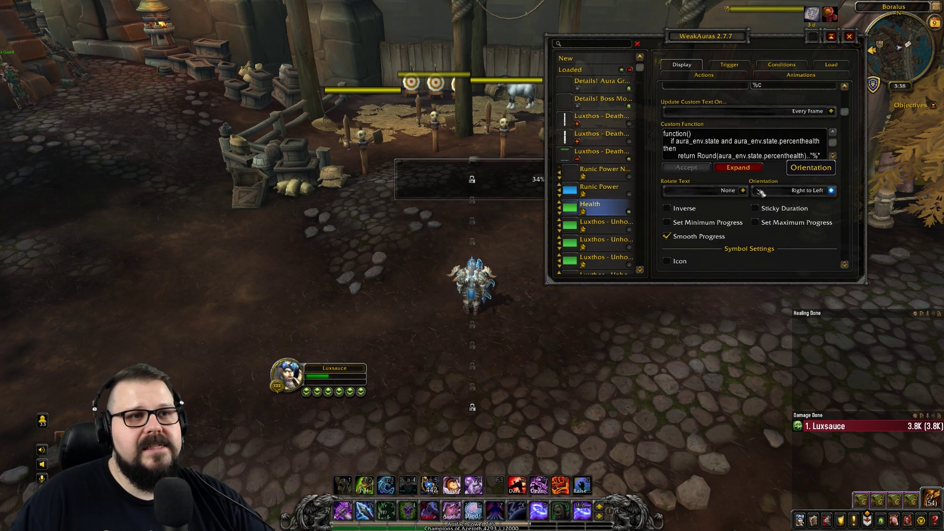
# Step: Review the Health bar's load conditions, from the In Combat and Player Class options through the zone, instance and Mythic+ Affix options
pyautogui.click(784, 64)
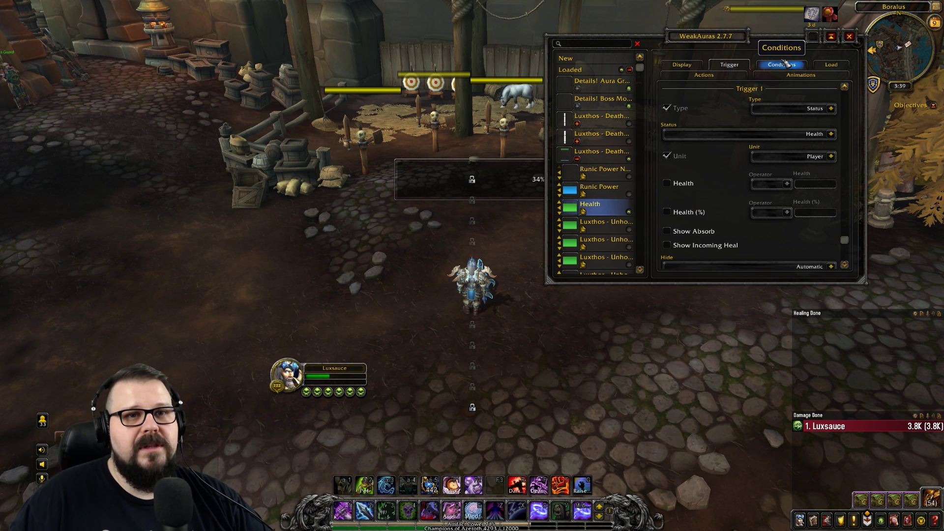
pyautogui.click(831, 65)
pyautogui.scroll(10, 727, 118)
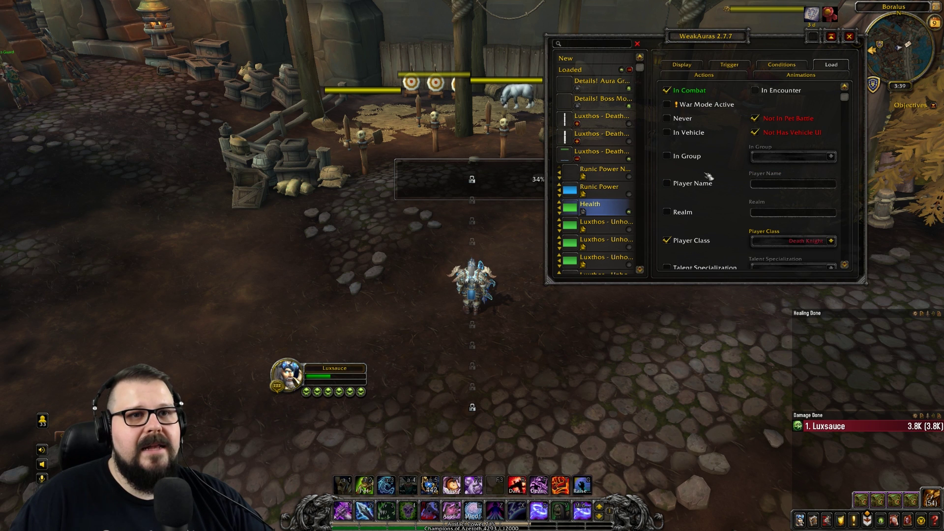
pyautogui.scroll(-6, 732, 196)
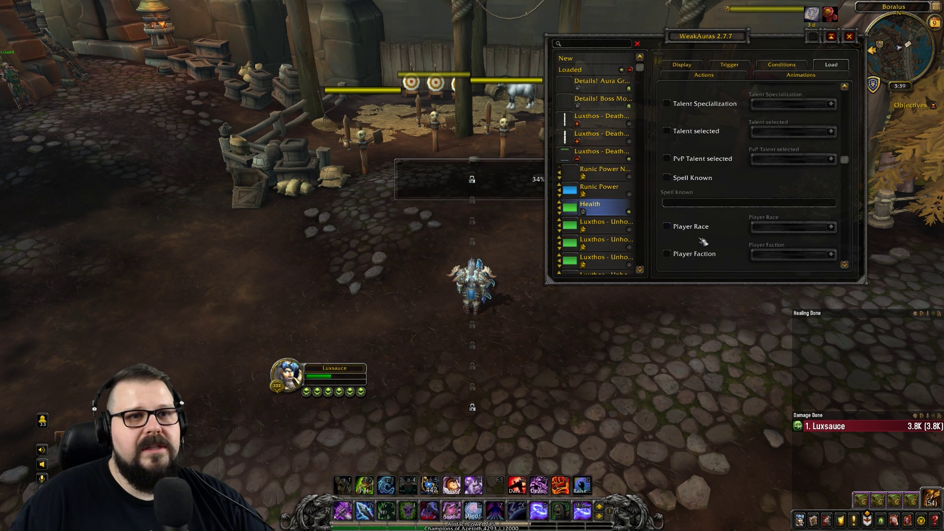
pyautogui.scroll(-5, 703, 241)
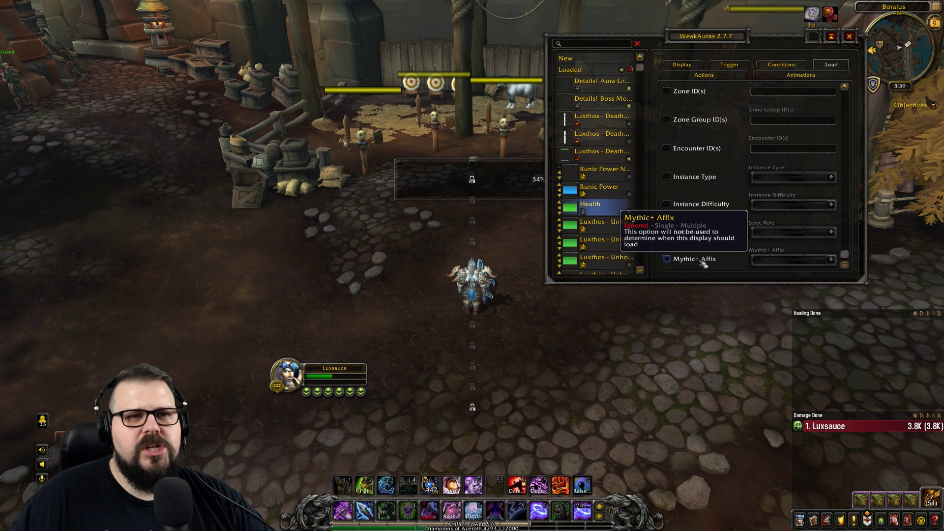
pyautogui.scroll(6, 757, 236)
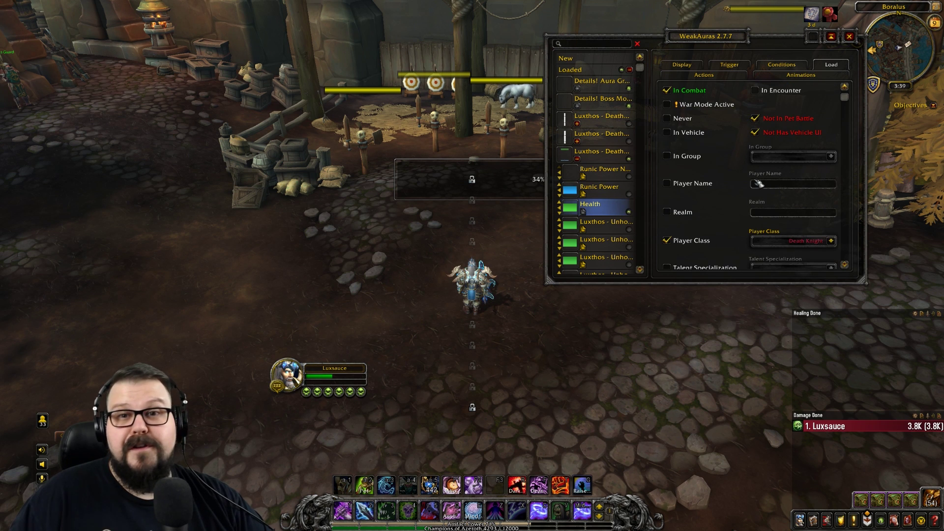
# Step: Enable Show Absorb, Show Incoming Heal, Absorb and Incoming Heal in the Health bar's trigger and open the Incoming Heal operator choices
pyautogui.click(729, 64)
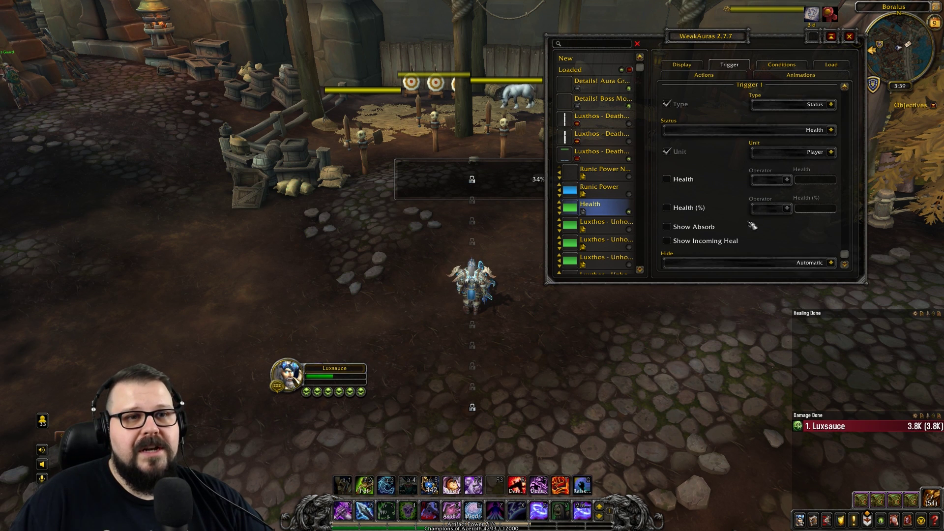
pyautogui.click(696, 227)
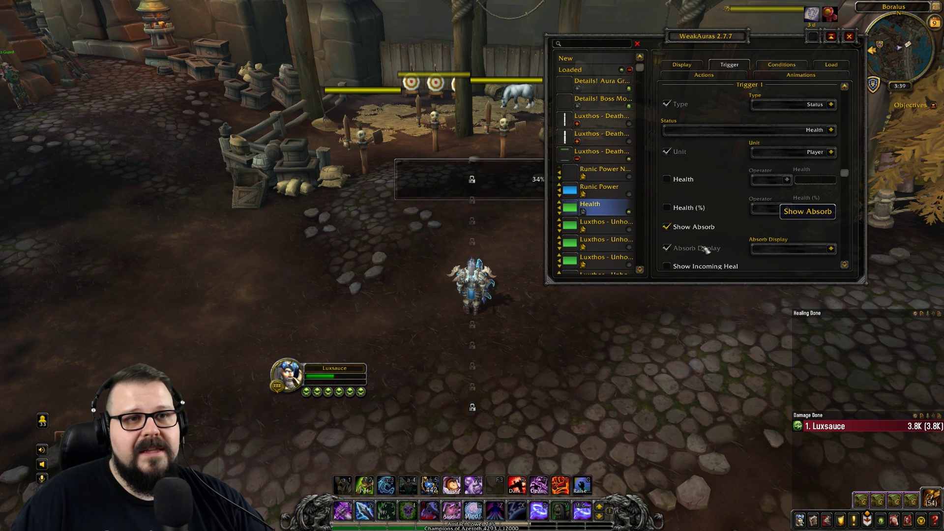
pyautogui.click(723, 265)
pyautogui.scroll(-3, 733, 221)
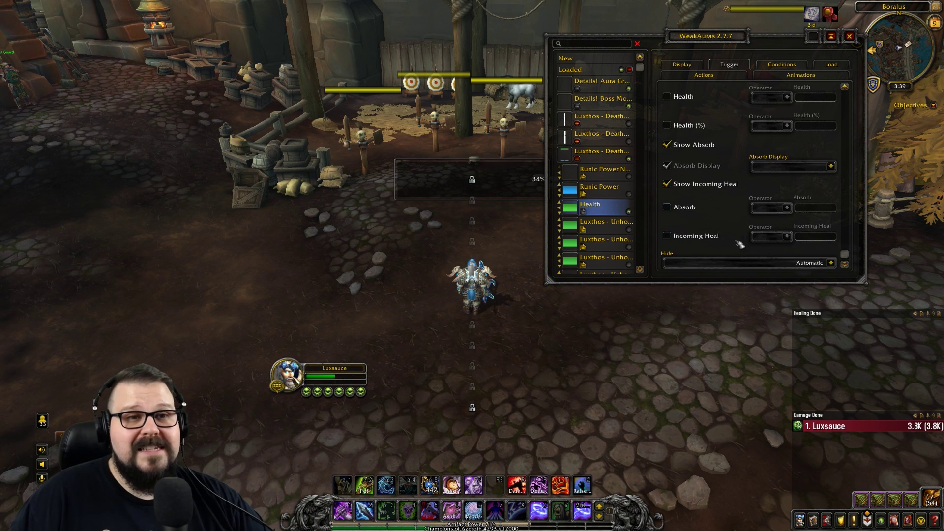
pyautogui.click(691, 235)
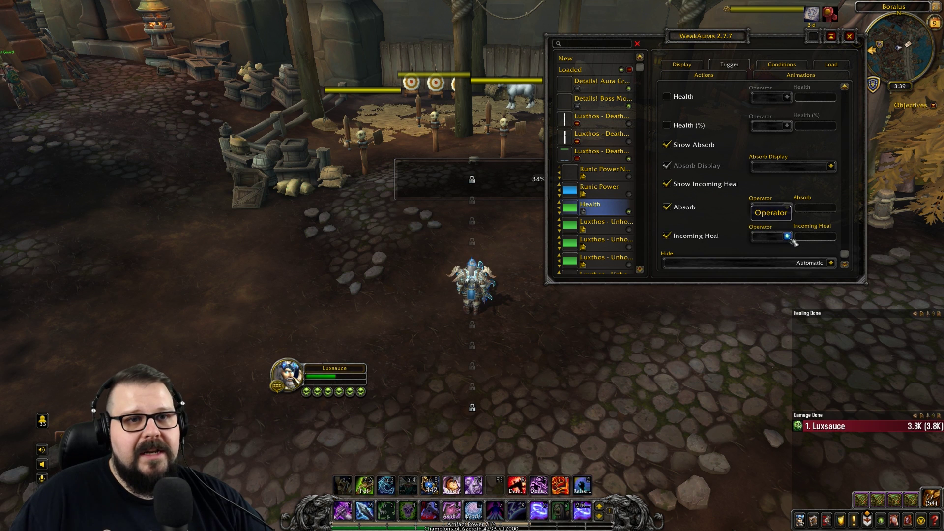
pyautogui.click(787, 236)
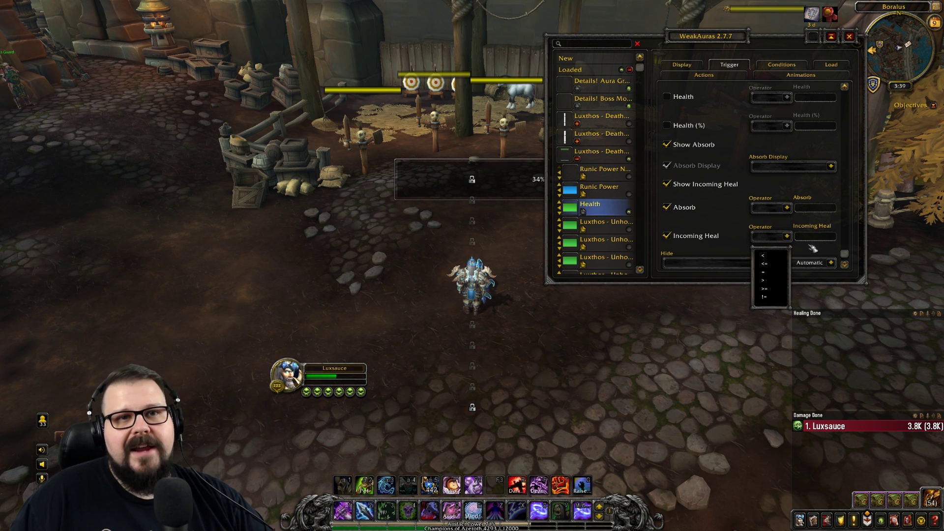
# Step: Disable Incoming Heal, Absorb and Show Incoming Heal in the Health bar's trigger and close the WeakAuras options
pyautogui.click(696, 235)
pyautogui.click(685, 207)
pyautogui.click(698, 185)
pyautogui.scroll(1, 701, 192)
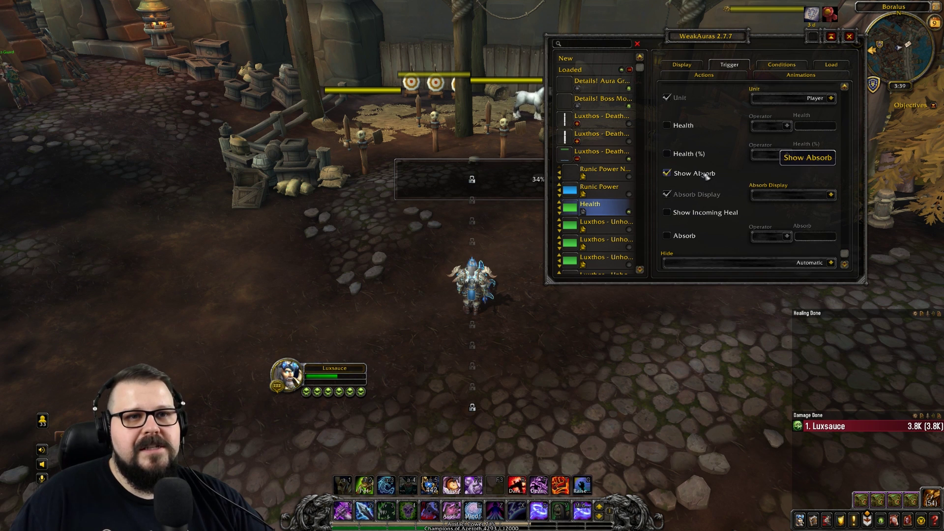
pyautogui.scroll(3, 708, 177)
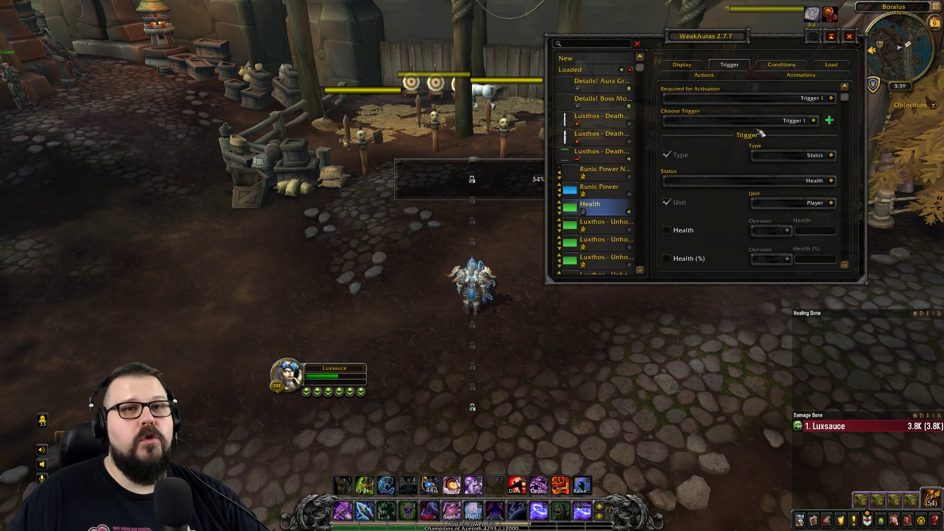
pyautogui.click(849, 36)
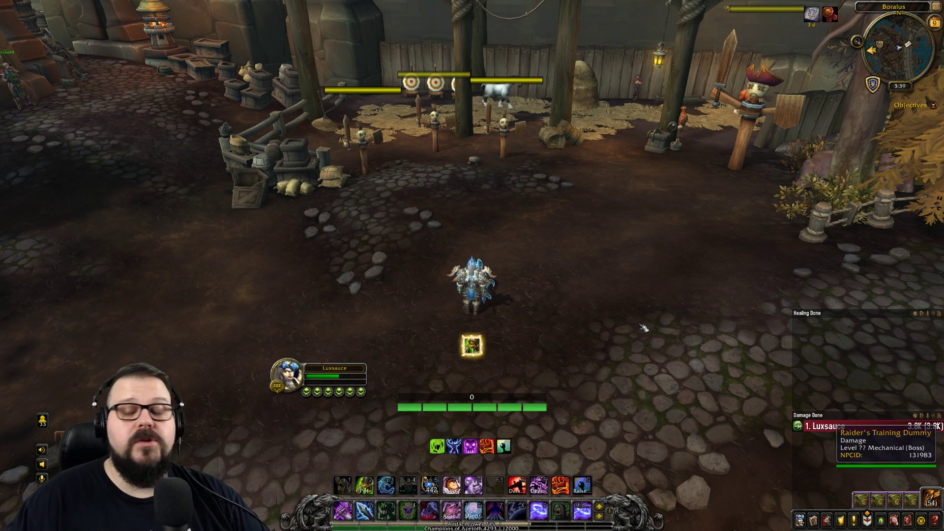